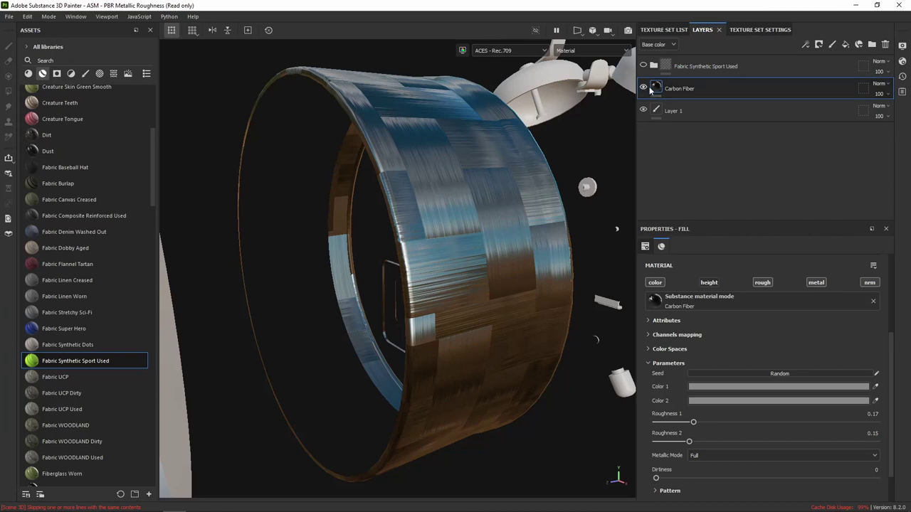
Delete the Carbon Fiber fill layer so the clock drum is plain white again
click(885, 44)
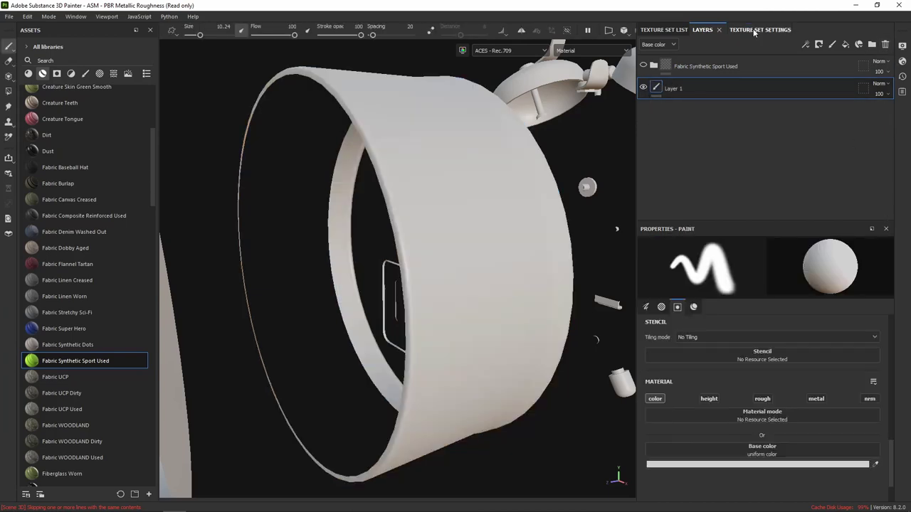
Glance at the texture set settings, return to the layer stack, and filter Assets to materials only
click(753, 31)
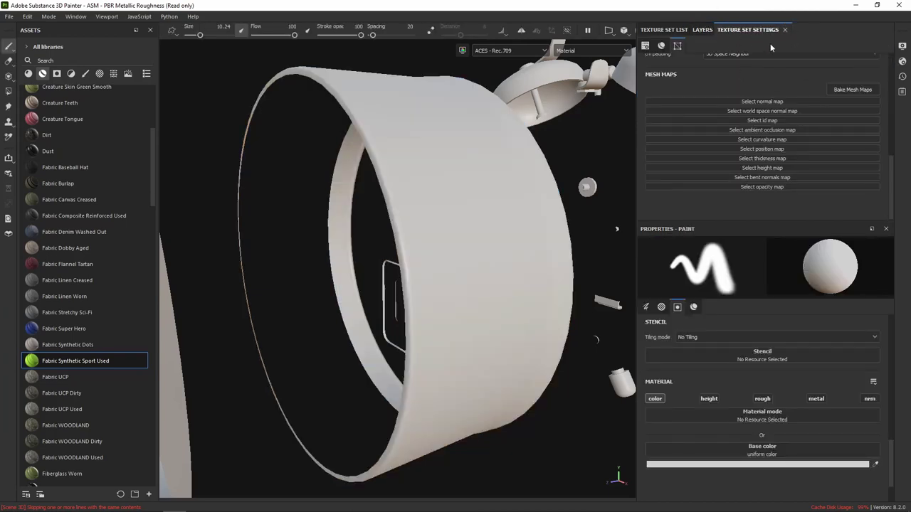
click(702, 30)
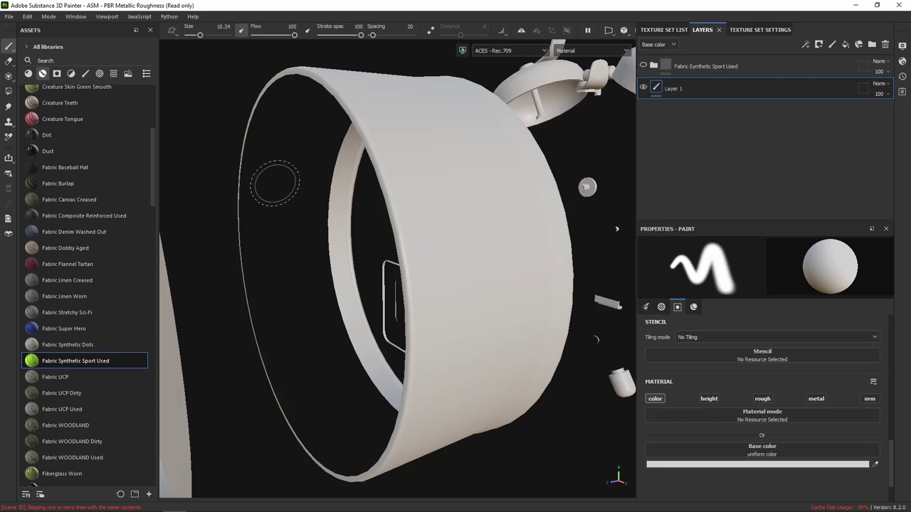
click(29, 74)
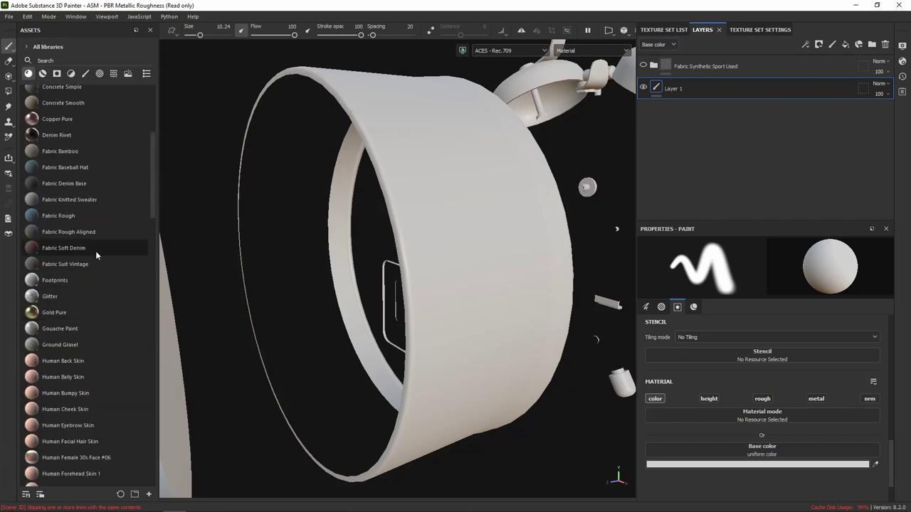
scroll(96, 251, down, 5)
scroll(98, 252, down, 5)
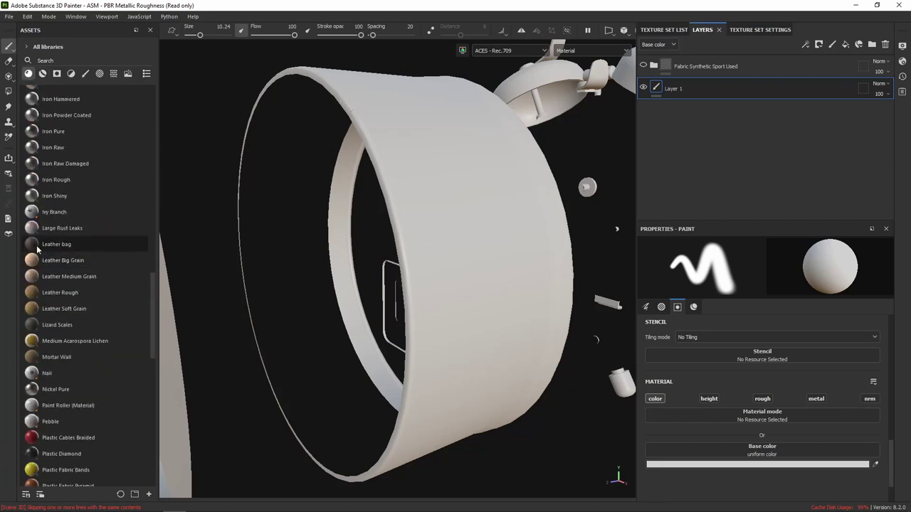
Show materials as large thumbnails, switch category, and scroll down to Rubber Tire Dirty
click(147, 74)
click(168, 99)
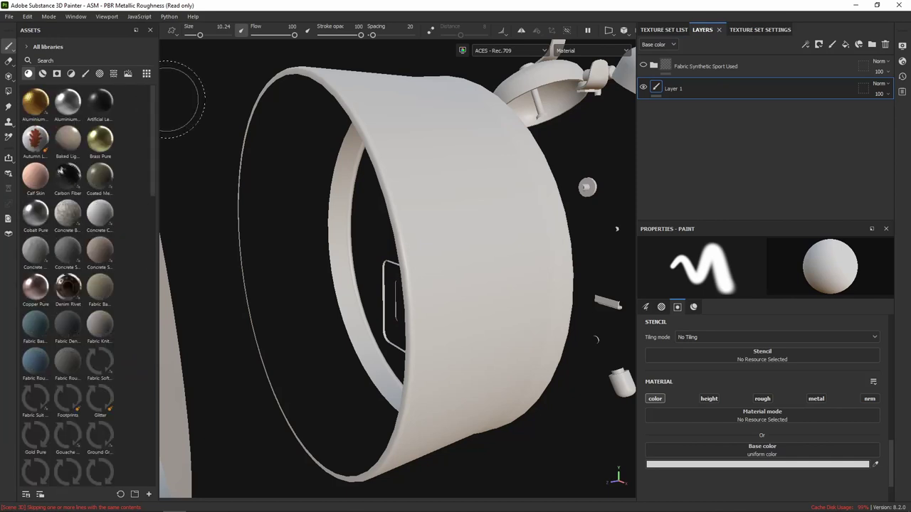
click(147, 74)
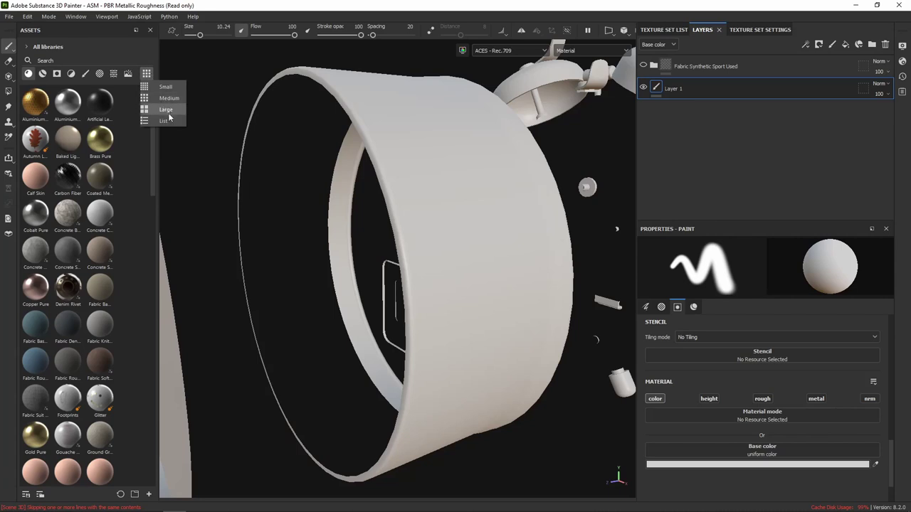
click(169, 112)
mouse_move(151, 105)
mouse_down()
mouse_move(163, 257)
mouse_move(153, 366)
mouse_up()
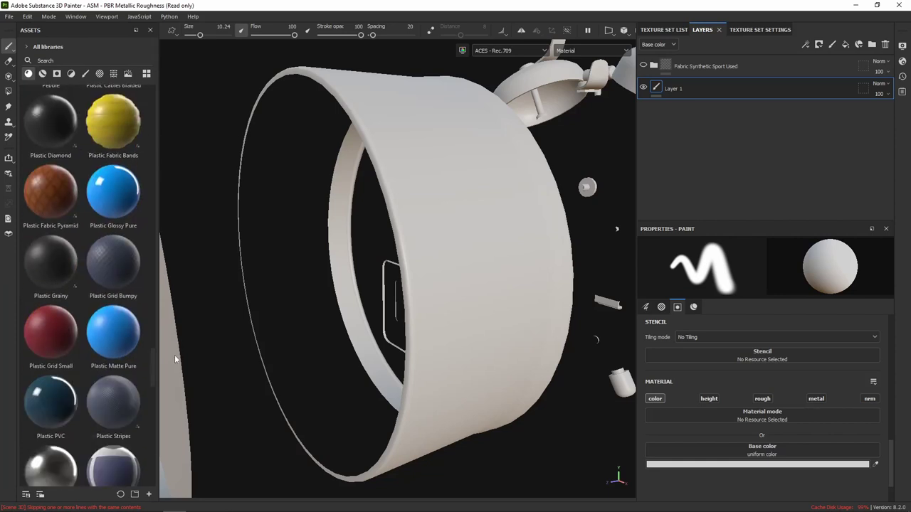
click(43, 73)
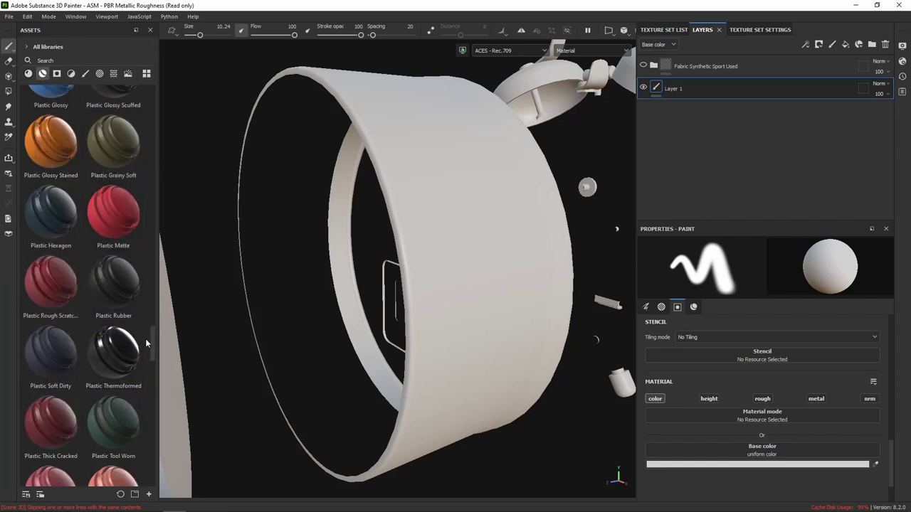
drag(152, 337, 153, 366)
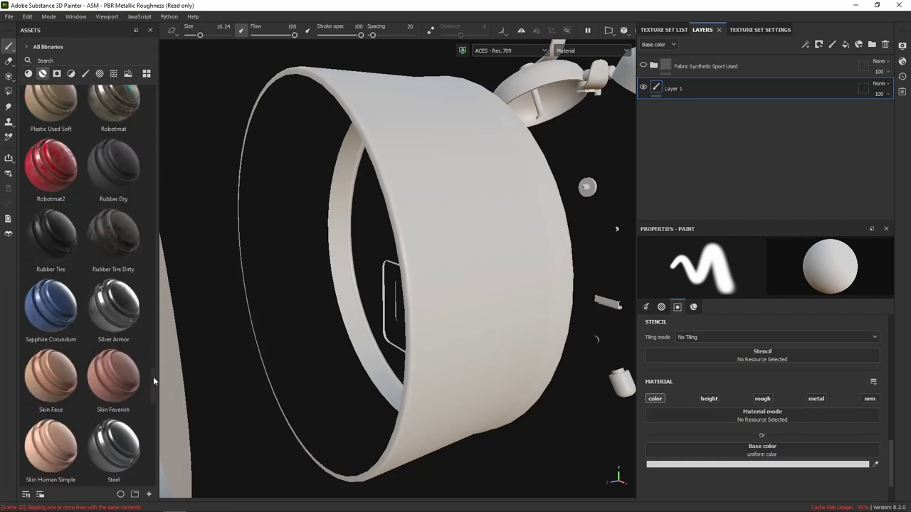
mouse_move(113, 402)
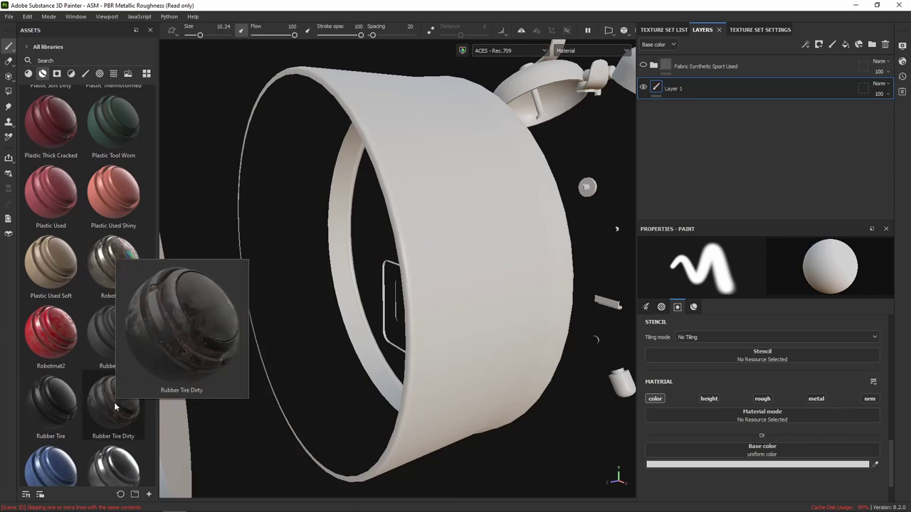
Drop the Rubber Tire Dirty material onto the clock drum as a new layer folder
mouse_move(114, 407)
mouse_down()
mouse_move(443, 235)
mouse_move(390, 232)
mouse_move(491, 200)
mouse_move(457, 207)
mouse_move(338, 189)
mouse_move(518, 199)
mouse_move(589, 220)
mouse_move(577, 276)
mouse_move(587, 278)
mouse_move(474, 218)
mouse_move(415, 264)
mouse_move(555, 240)
mouse_move(445, 194)
mouse_up()
scroll(444, 193, up, 2)
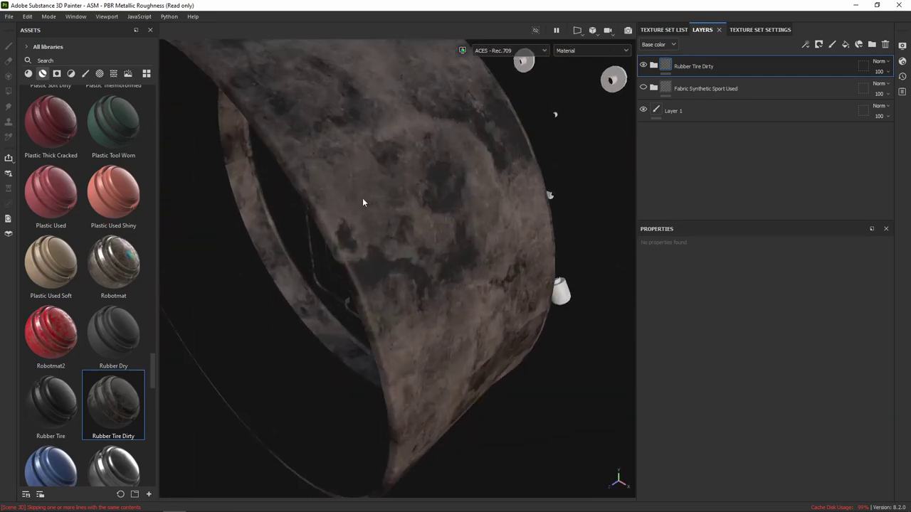
scroll(116, 261, up, 5)
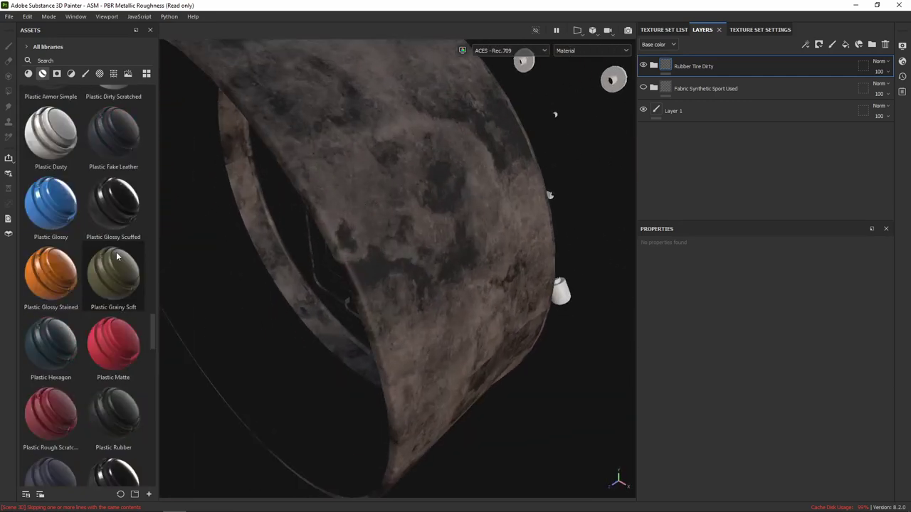
scroll(116, 261, down, 2)
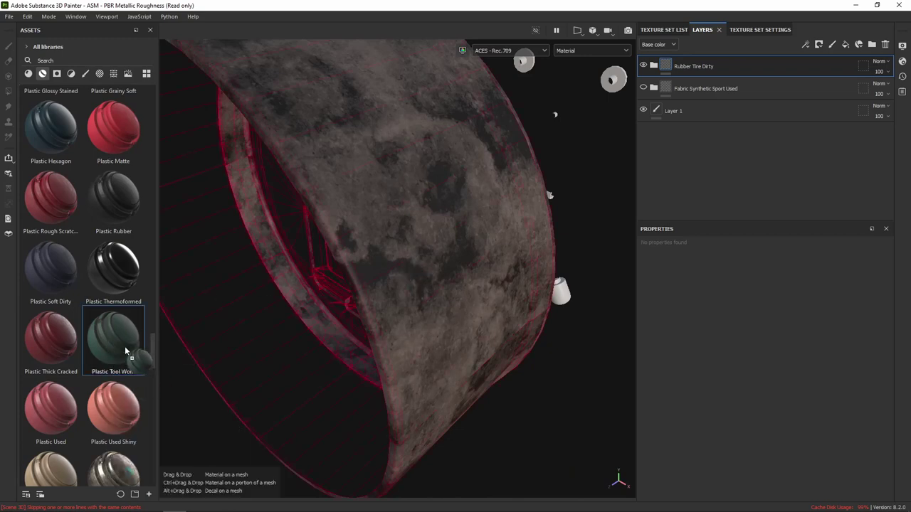
Layer Plastic Tool Worn over the drum and orbit to view the green worn patches
drag(106, 336, 373, 272)
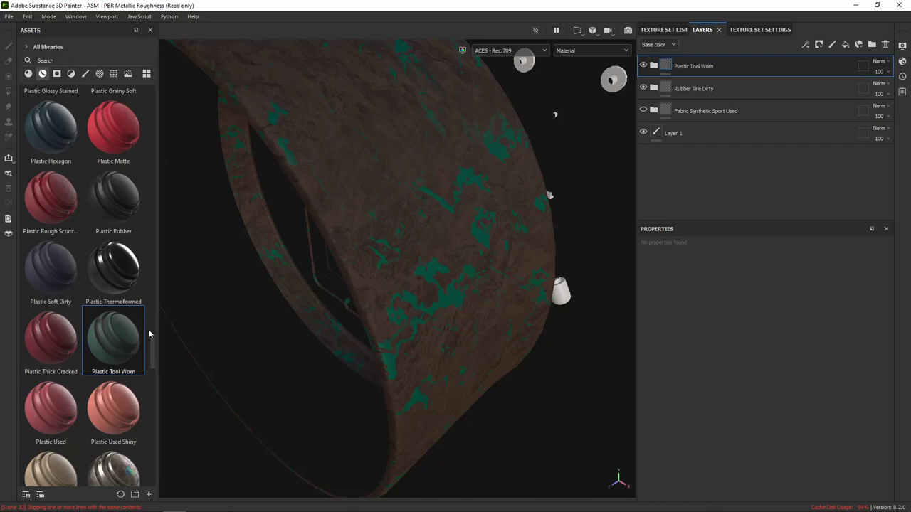
mouse_move(289, 347)
alt+mouse_down()
mouse_move(313, 328)
mouse_move(342, 353)
mouse_move(280, 317)
alt+mouse_up()
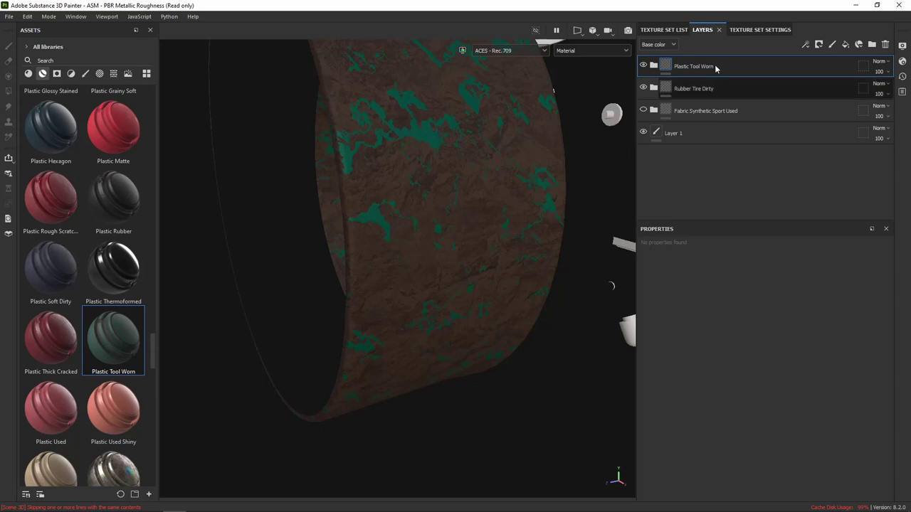
Show Texture Set Settings scrolled down to Mesh Maps, with the drum orbited side-on
click(757, 30)
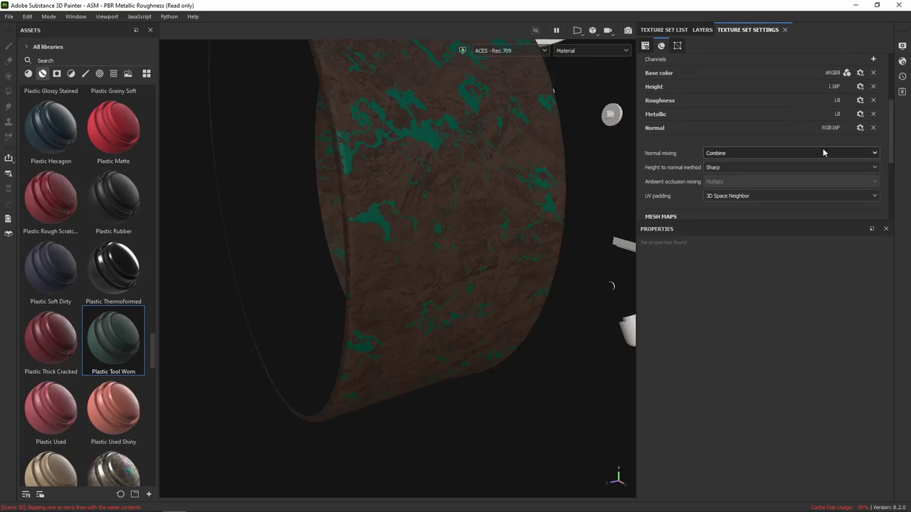
scroll(824, 153, down, 2)
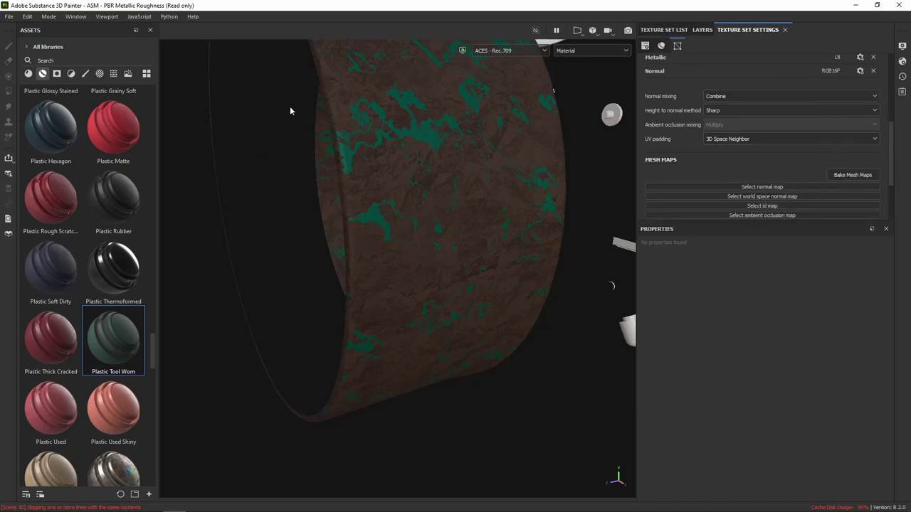
scroll(446, 242, down, 3)
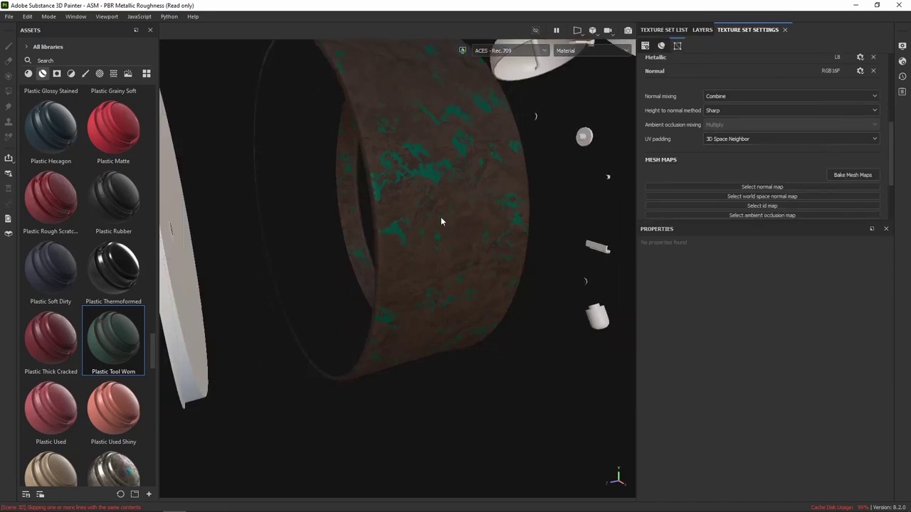
mouse_move(441, 217)
alt+mouse_down()
mouse_move(388, 279)
mouse_move(308, 277)
mouse_move(373, 260)
mouse_move(472, 260)
mouse_move(424, 258)
mouse_move(507, 290)
mouse_move(372, 240)
mouse_move(355, 278)
mouse_move(244, 270)
mouse_move(451, 285)
mouse_move(386, 306)
mouse_move(456, 299)
mouse_move(443, 252)
mouse_move(379, 270)
mouse_move(463, 278)
mouse_move(533, 249)
mouse_move(473, 287)
mouse_move(513, 281)
mouse_move(454, 301)
alt+mouse_up()
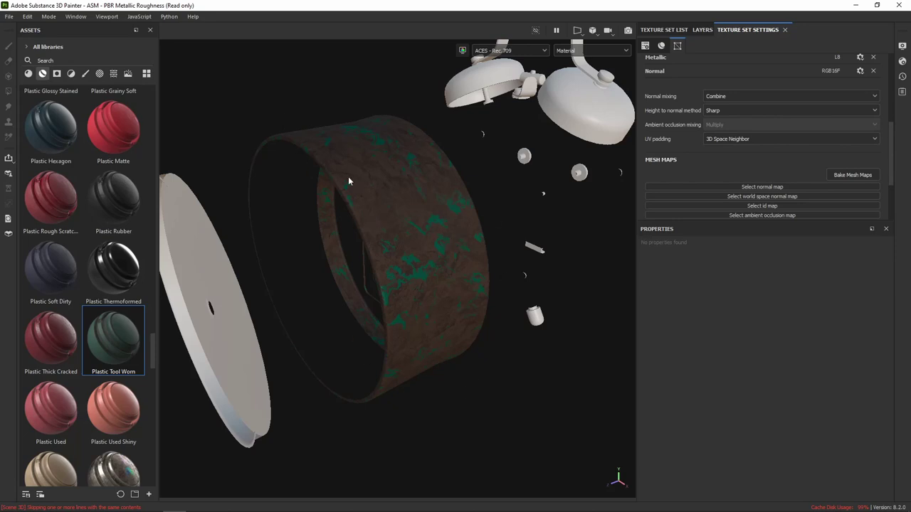
mouse_move(455, 205)
alt+mouse_down()
mouse_move(340, 204)
mouse_move(439, 200)
alt+mouse_up()
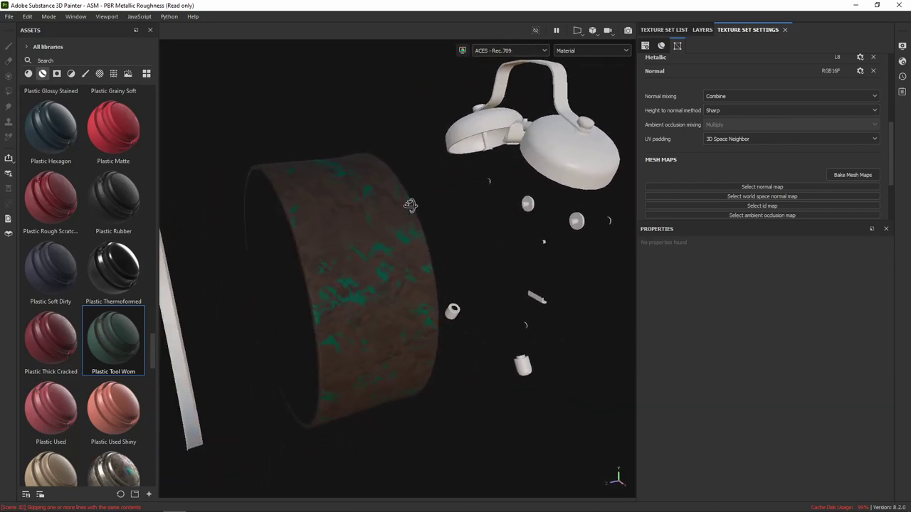
alt+drag(438, 200, 423, 205)
alt+drag(284, 183, 396, 178)
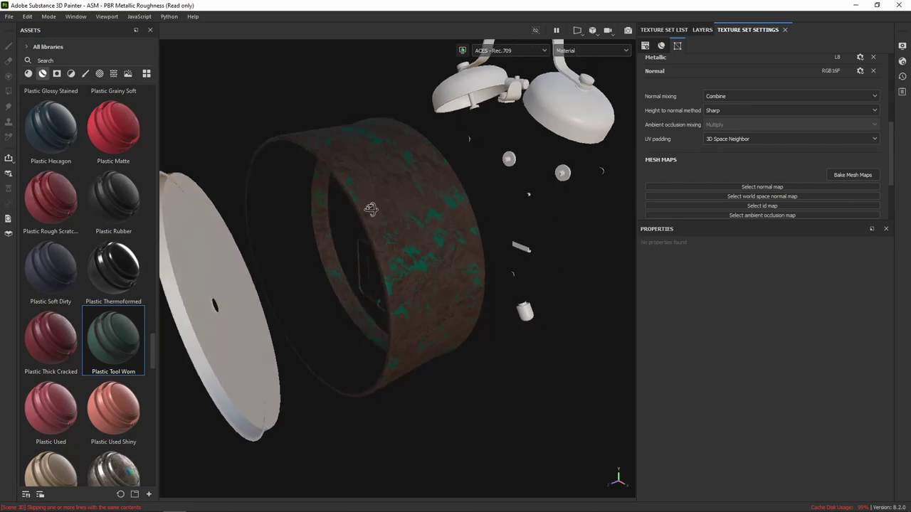
alt+drag(368, 206, 357, 209)
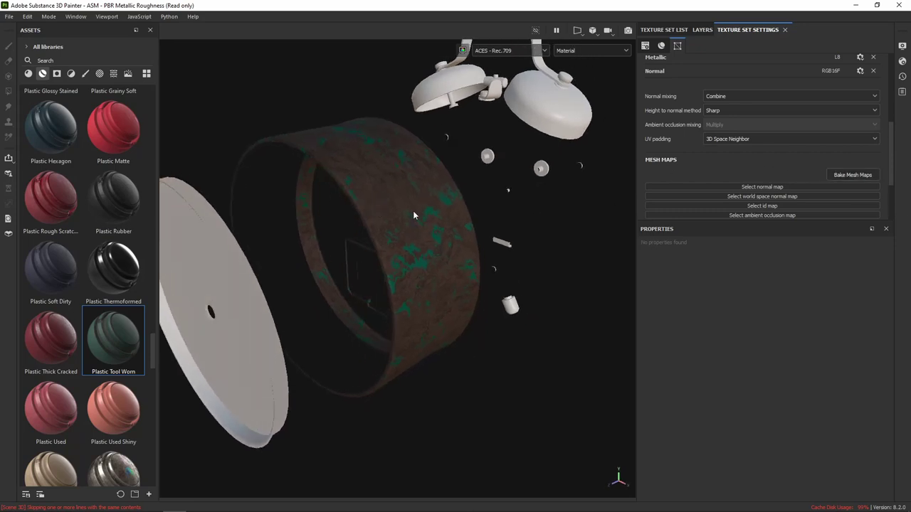
alt+drag(413, 214, 400, 177)
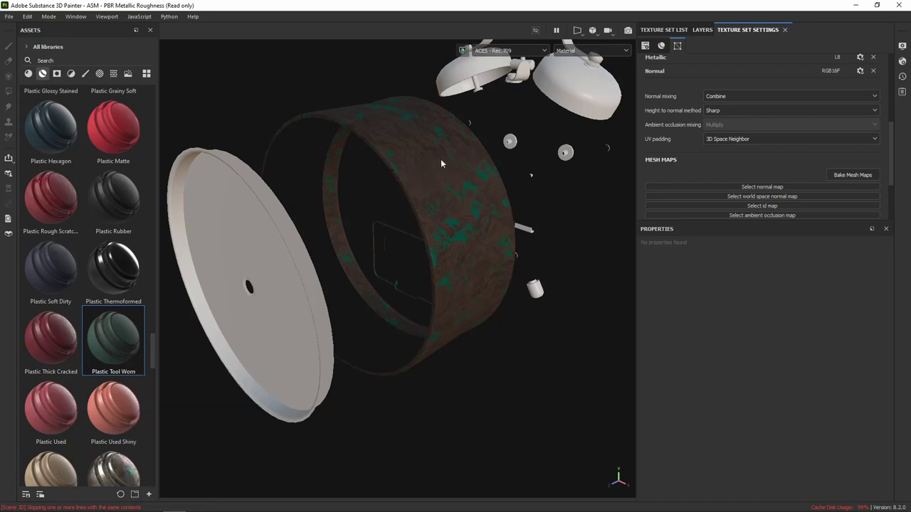
scroll(732, 156, up, 2)
scroll(733, 156, up, 1)
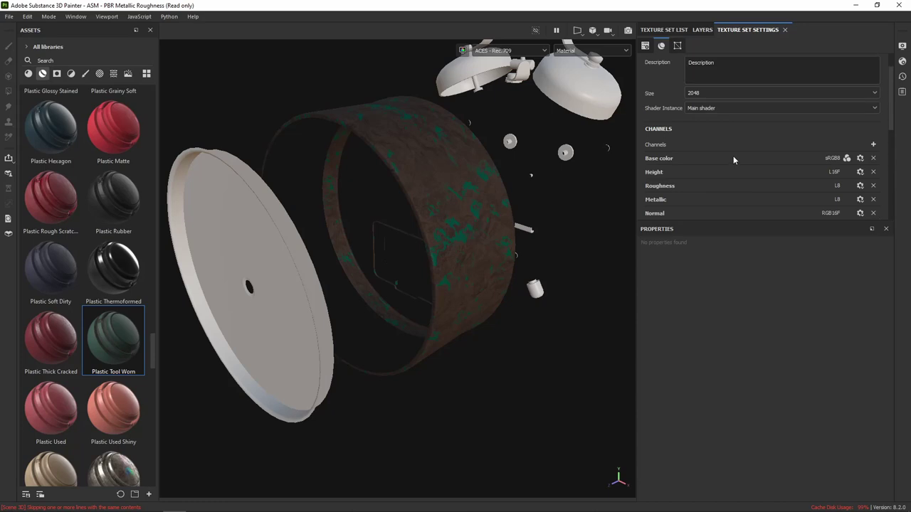
scroll(733, 156, up, 1)
scroll(740, 143, down, 3)
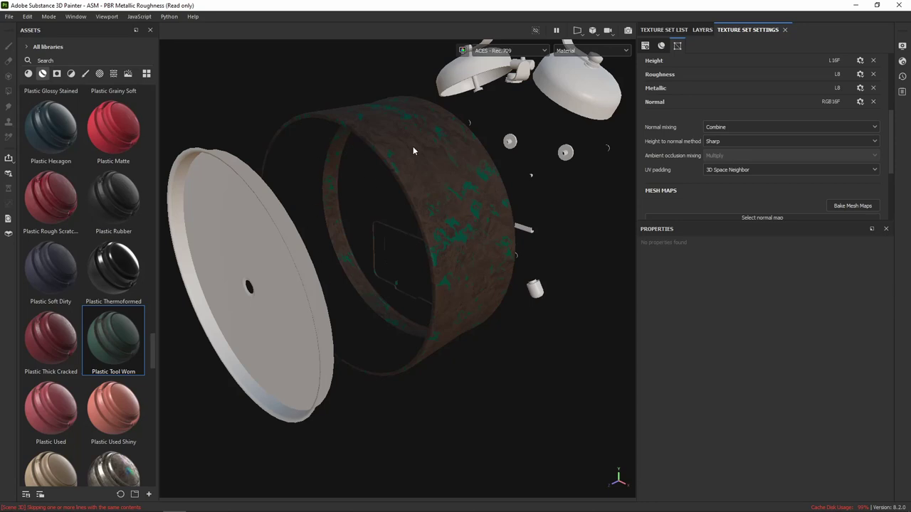
Open the Baking dialog, move it aside, and view the World space normal and ID baker settings
click(865, 207)
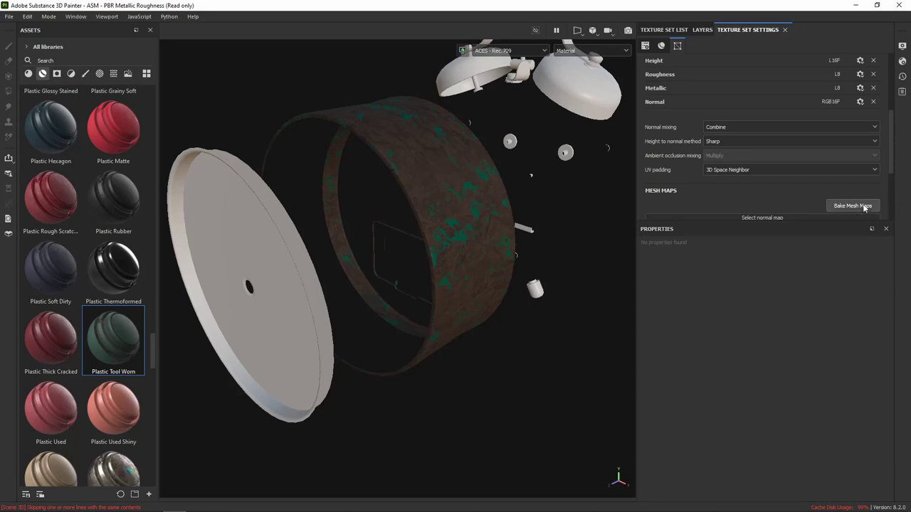
mouse_move(421, 105)
mouse_down()
mouse_move(473, 54)
mouse_move(439, 54)
mouse_up()
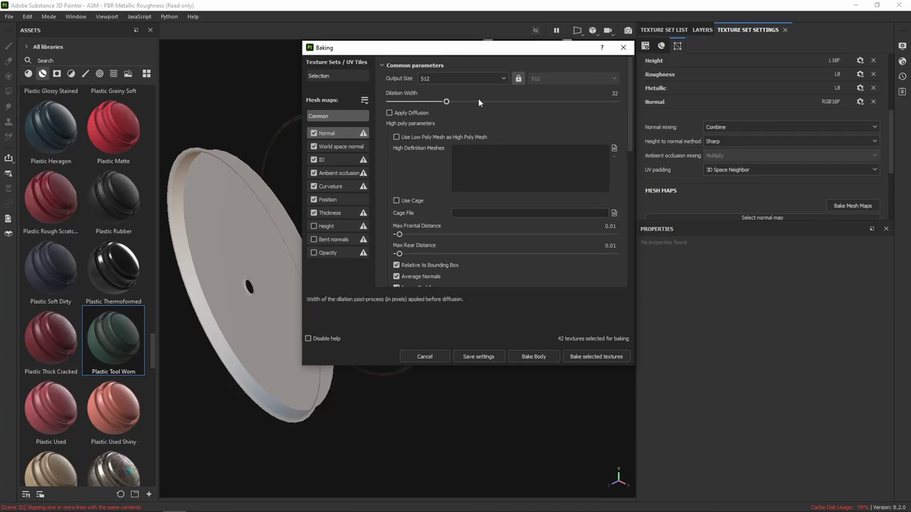
drag(375, 52, 488, 55)
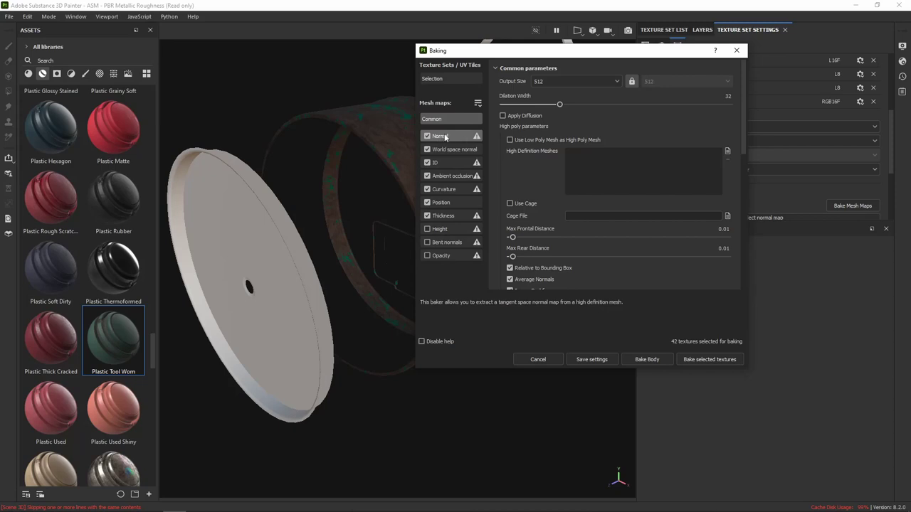
click(463, 151)
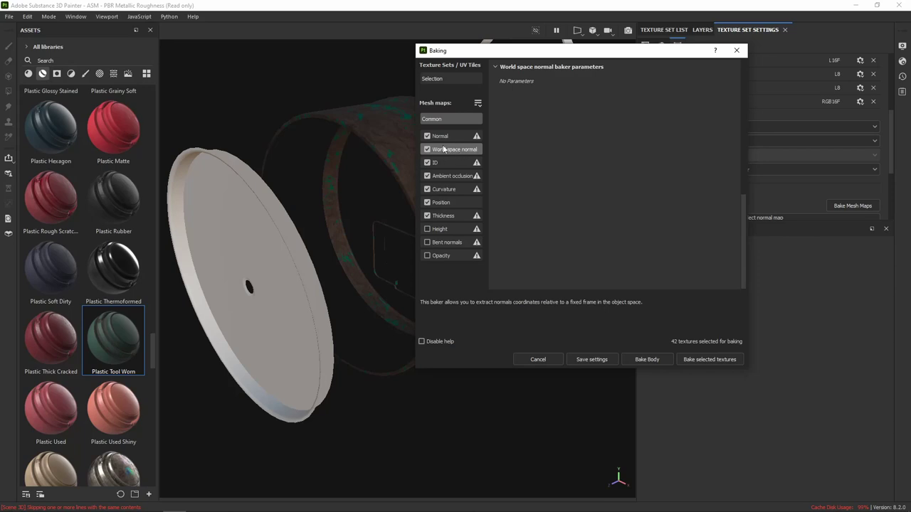
click(456, 165)
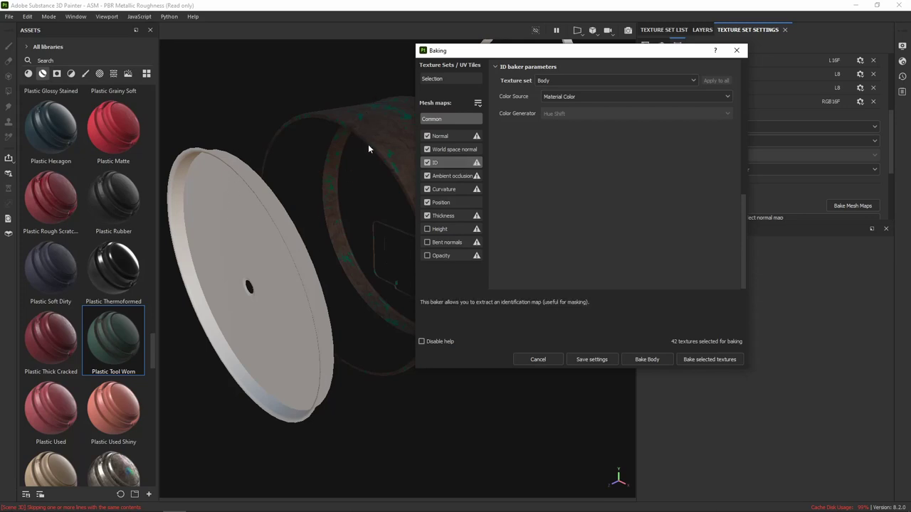
Show the Ambient occlusion baker settings: 64 secondary rays, Cosine distribution
click(453, 176)
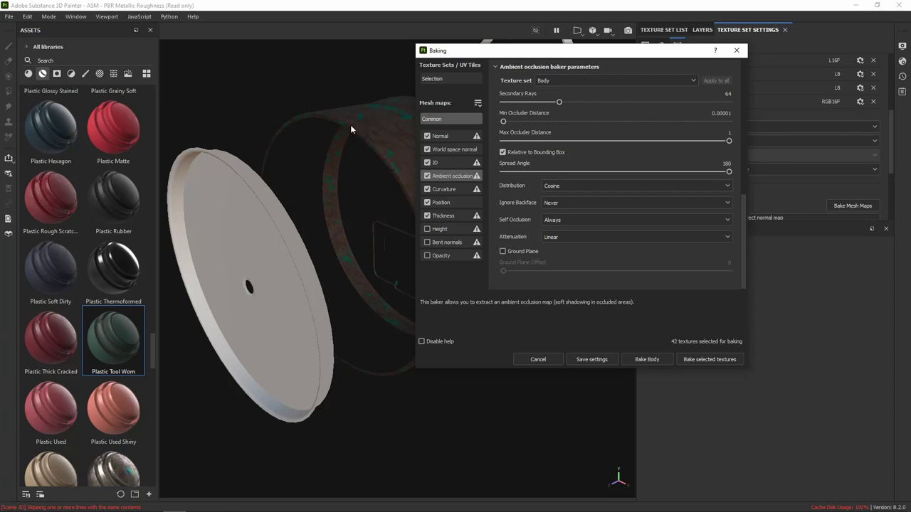
Review the Curvature, Position and Thickness baker settings, then return to Common parameters
click(442, 189)
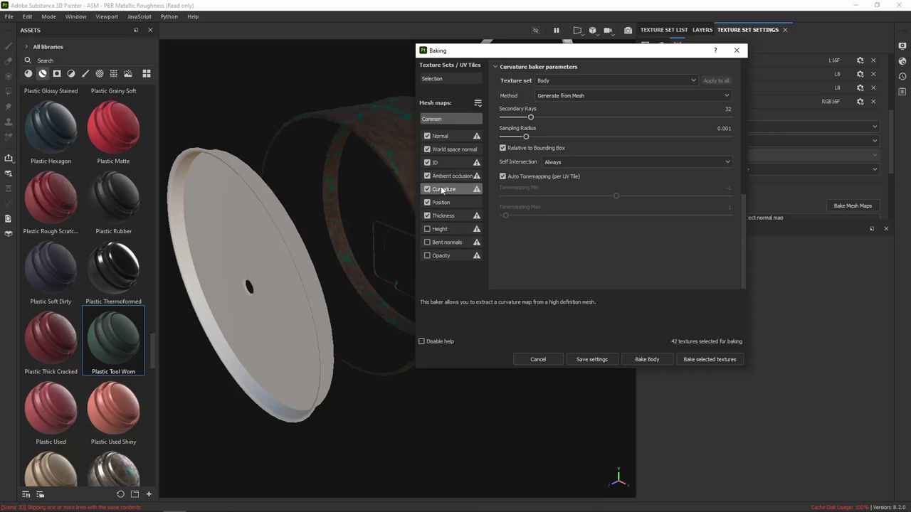
click(450, 203)
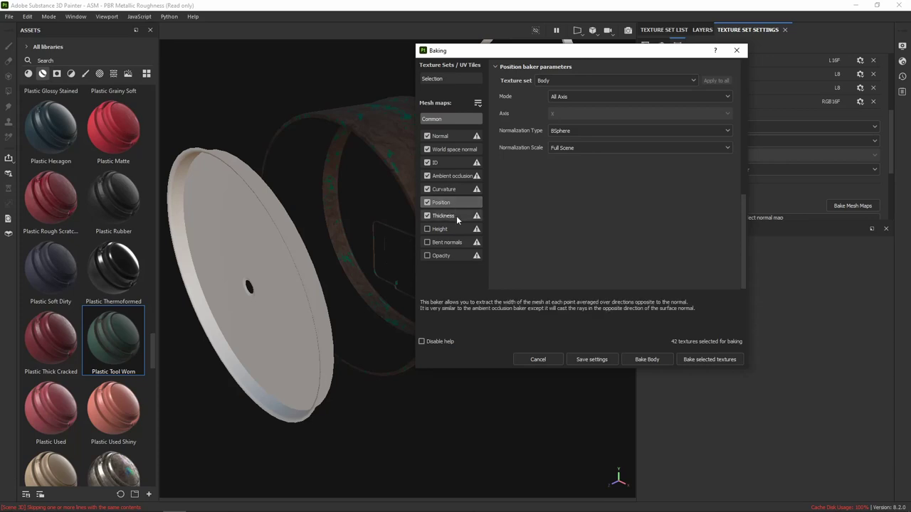
click(452, 216)
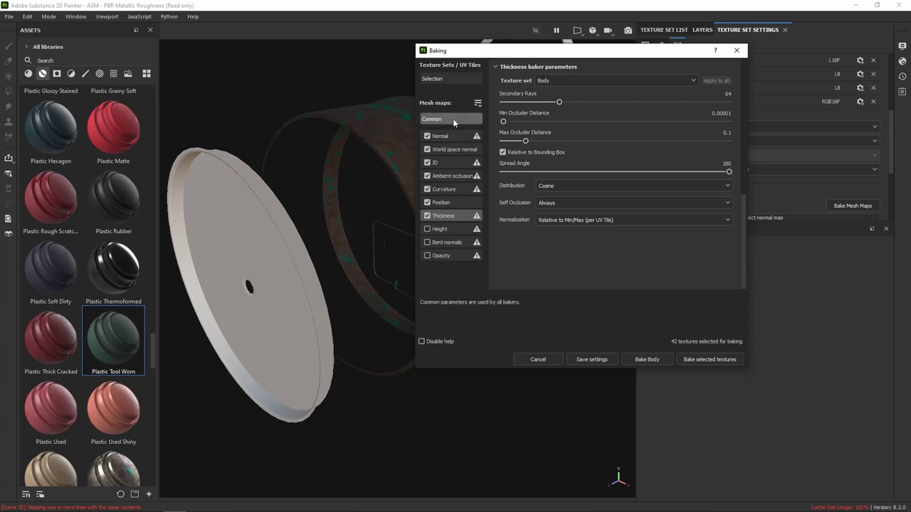
click(434, 121)
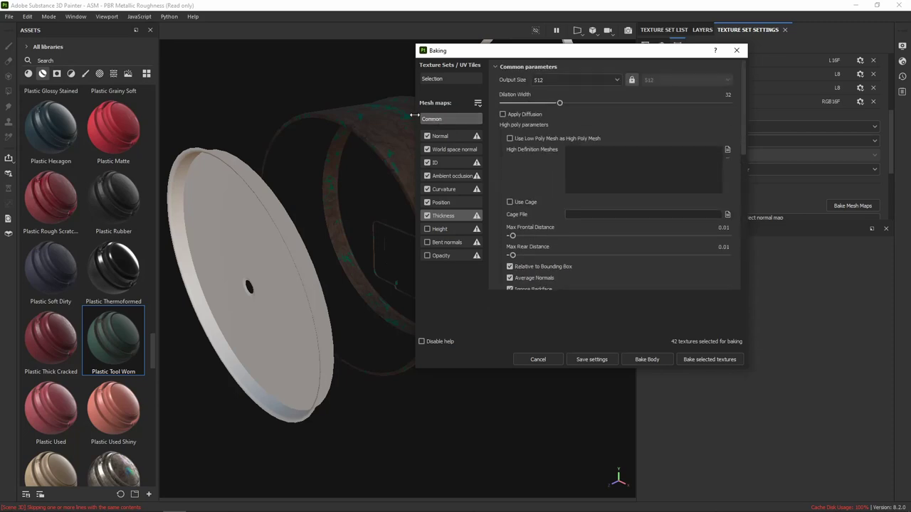
Check the output size list, keep 512, and drag the Baking dialog to the left
click(604, 77)
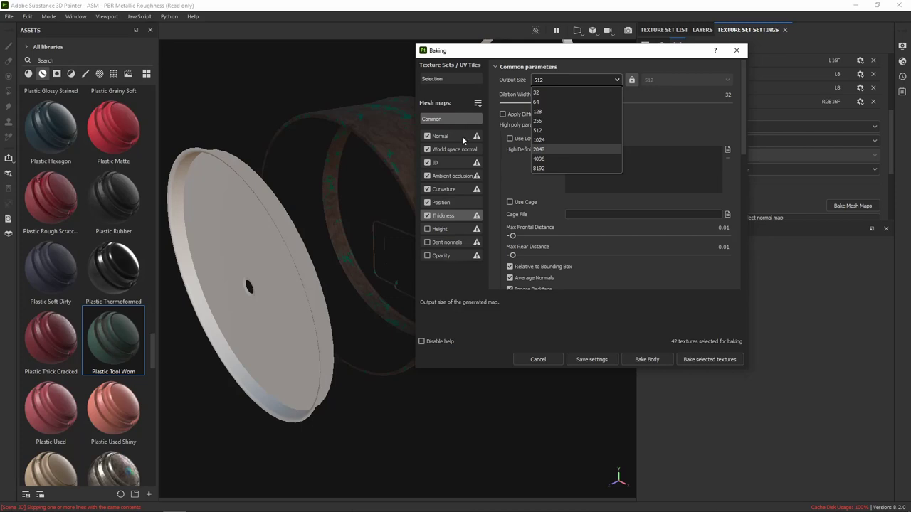
click(657, 61)
drag(676, 52, 516, 47)
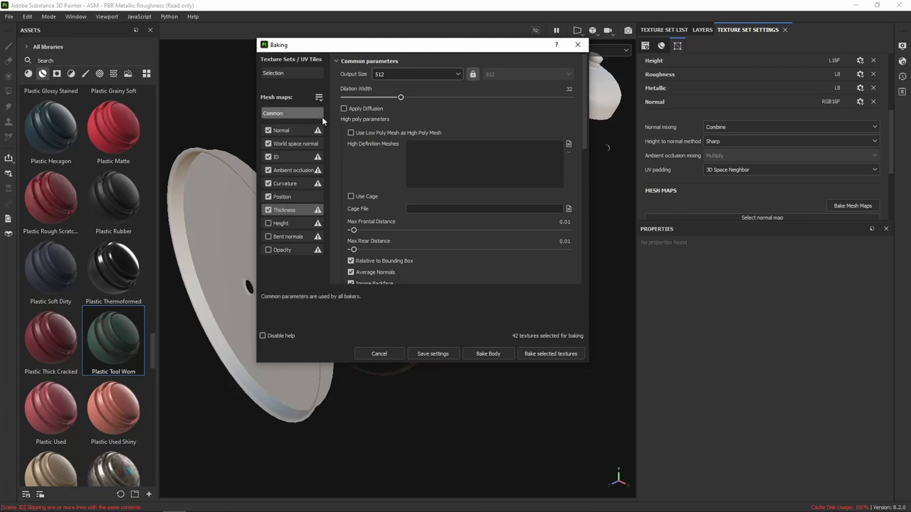
Change the bake output size in Common parameters from 512 to 2048
click(436, 74)
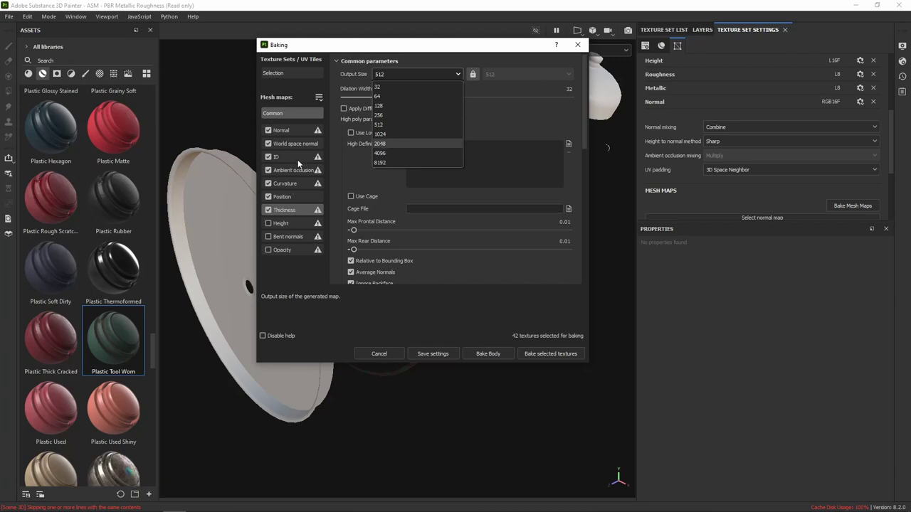
click(386, 144)
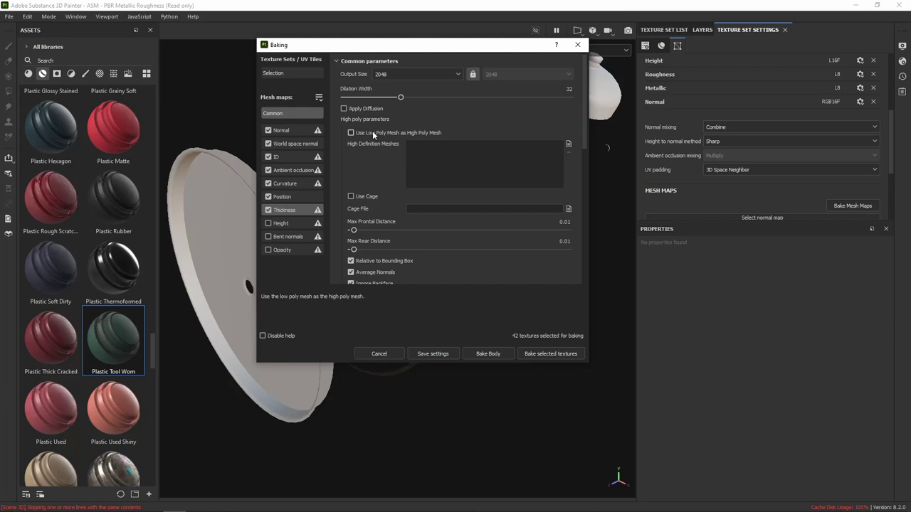
click(288, 130)
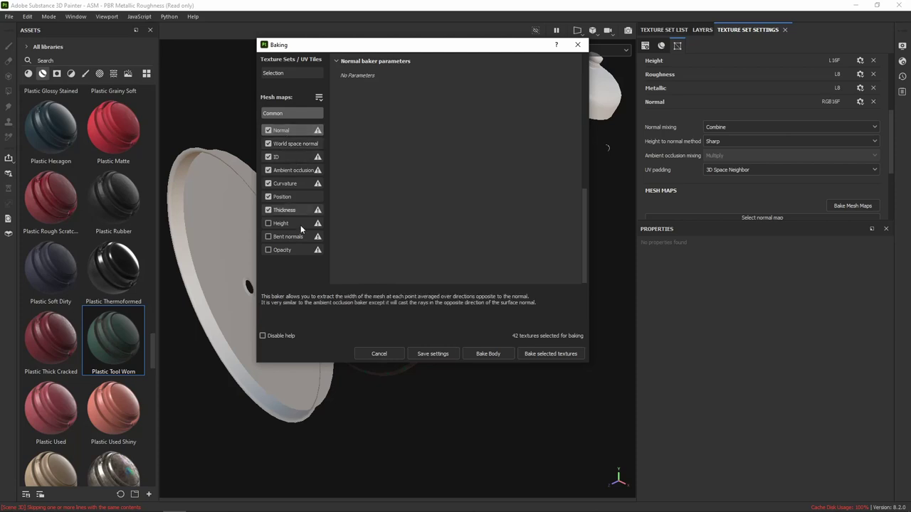
click(300, 115)
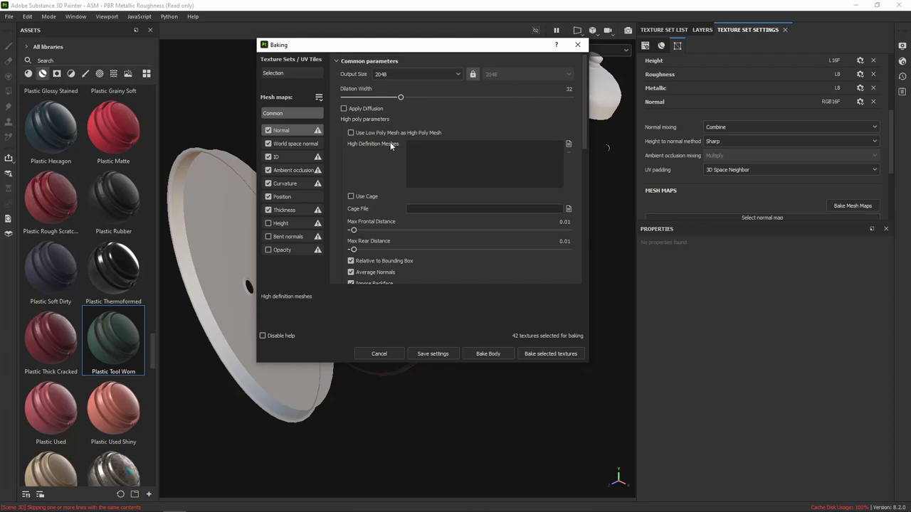
Load Clock_High_ExplodView.obj as the high-definition mesh, after cancelling a first browse
click(570, 145)
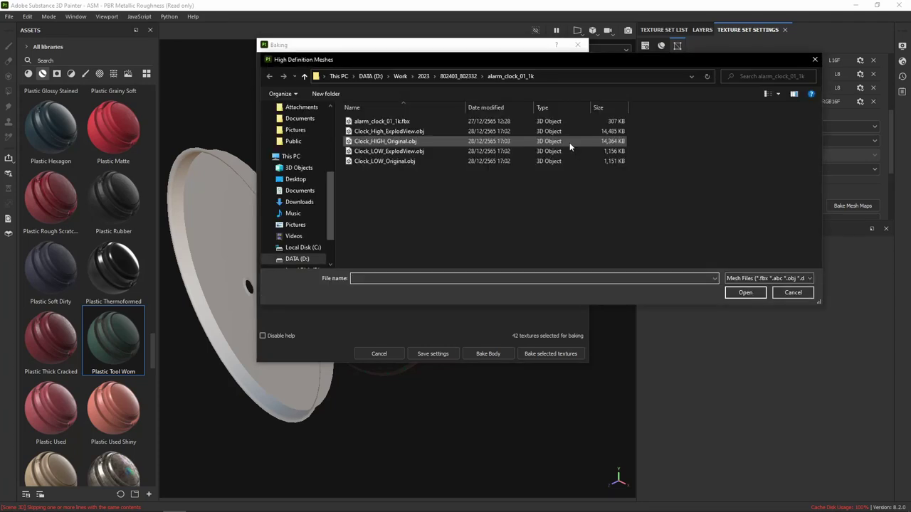
drag(510, 42, 583, 57)
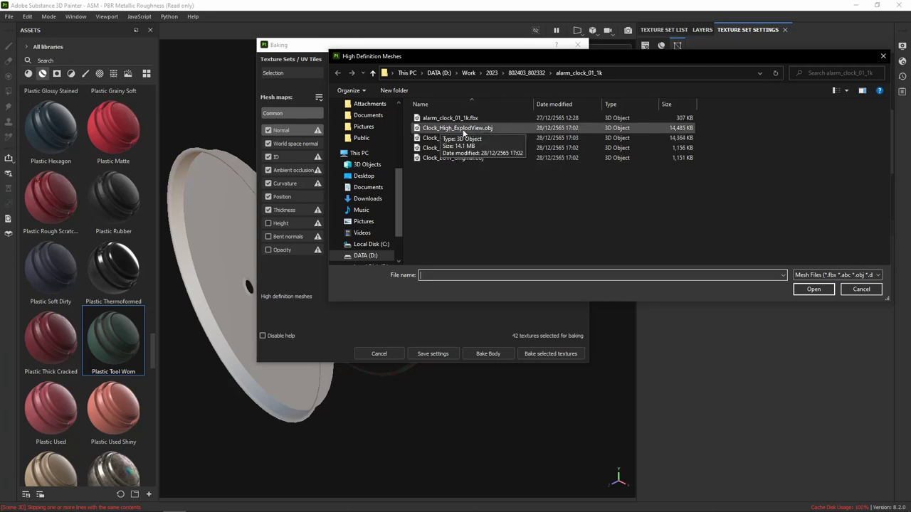
click(846, 291)
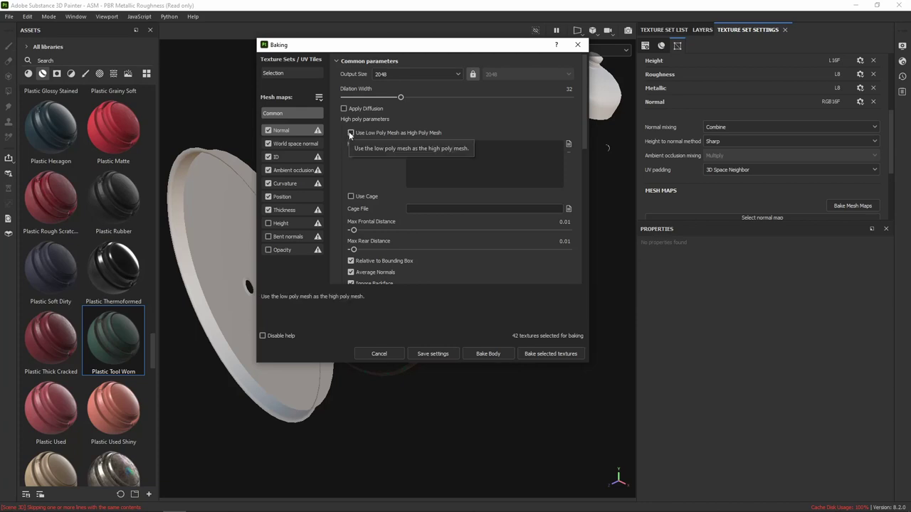
mouse_move(398, 133)
click(569, 144)
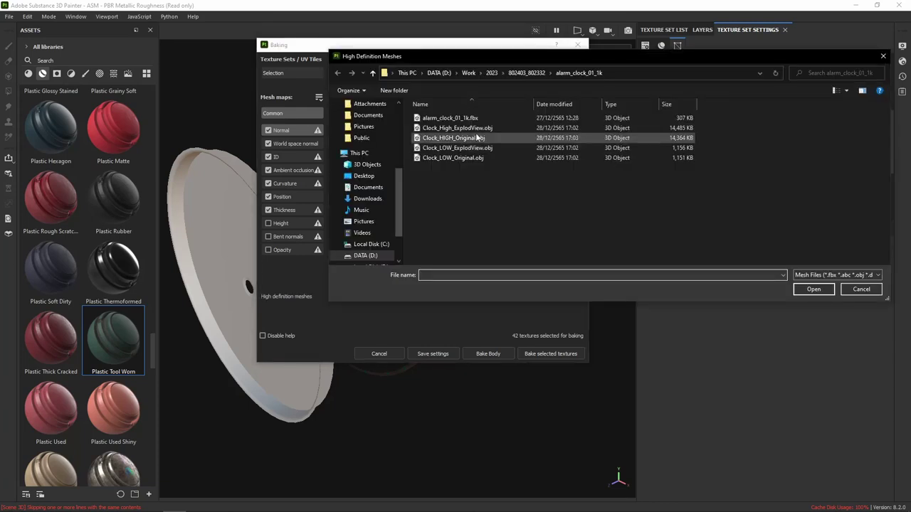
click(475, 129)
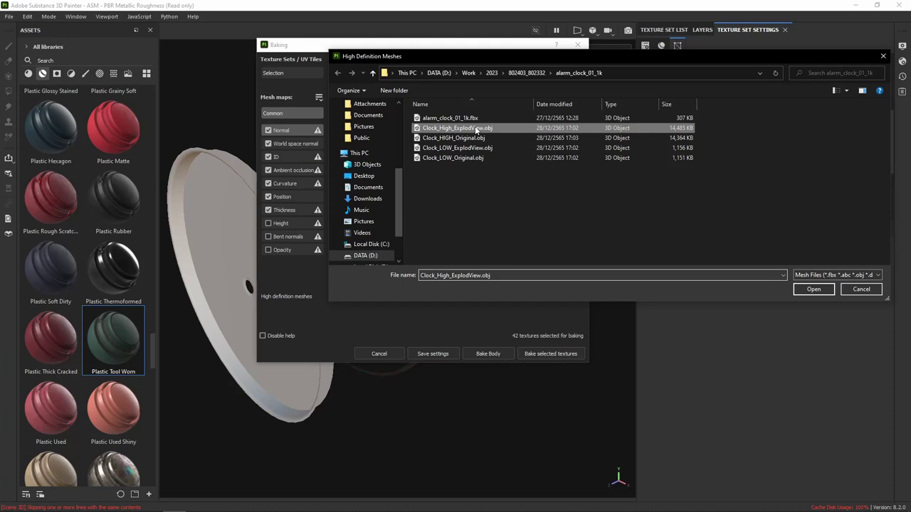
click(813, 290)
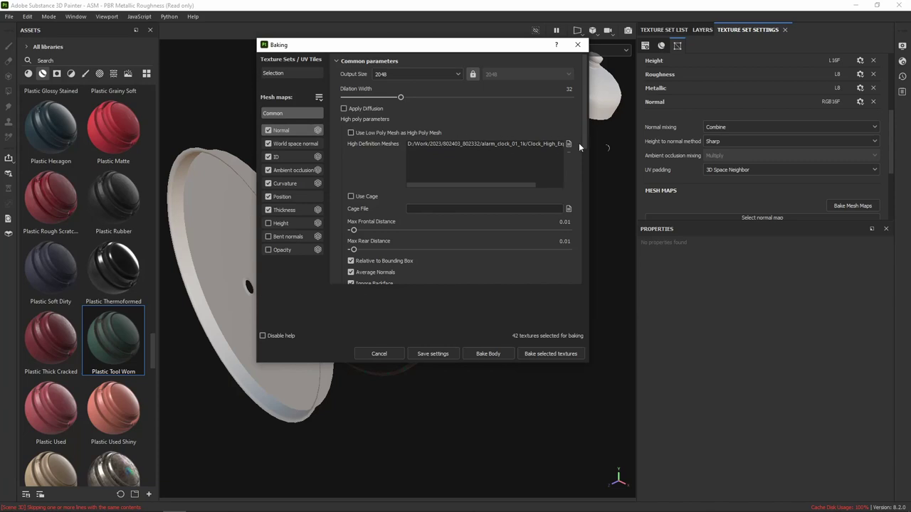
scroll(500, 255, down, 3)
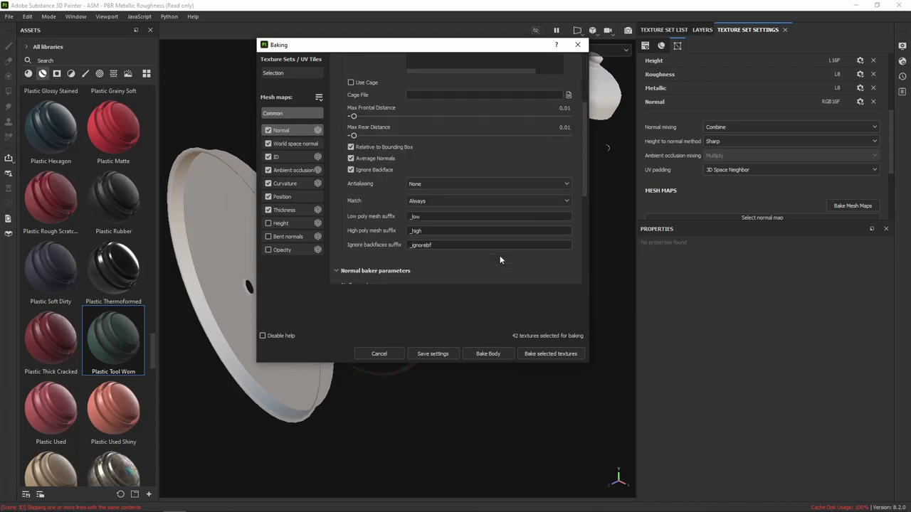
scroll(448, 246, down, 3)
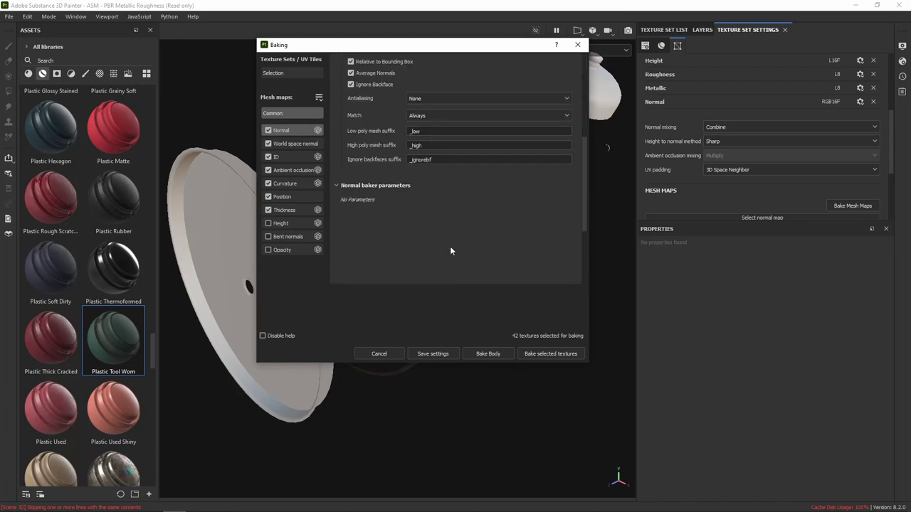
scroll(400, 199, up, 1)
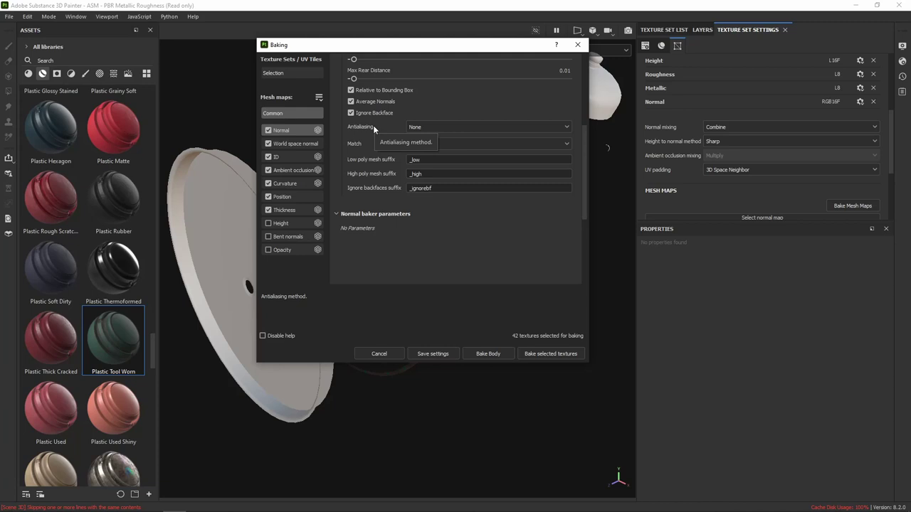
Set the bake antialiasing to Subsampling 2x2 and bring up the Height baker settings
click(422, 125)
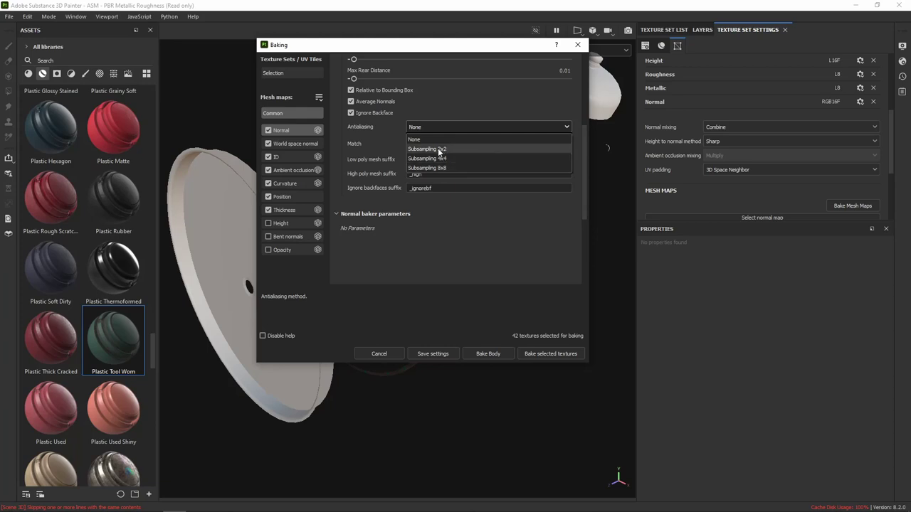
click(438, 150)
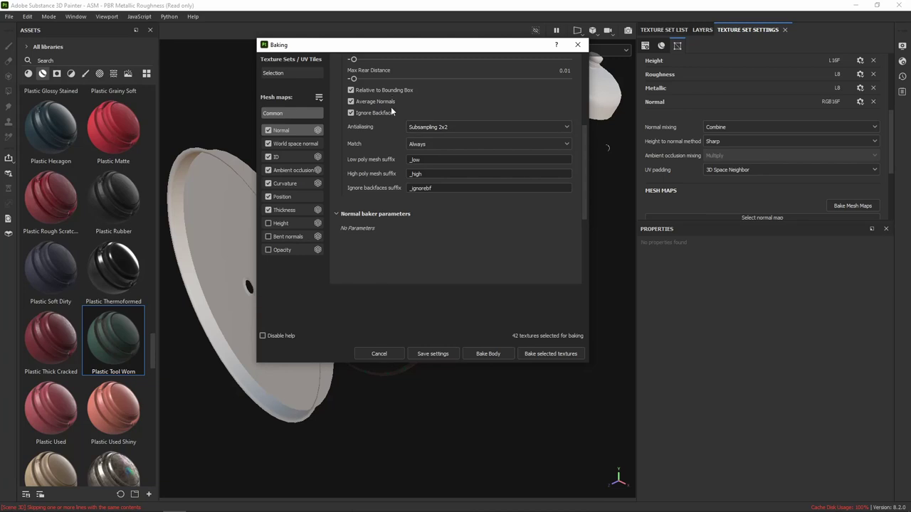
click(289, 224)
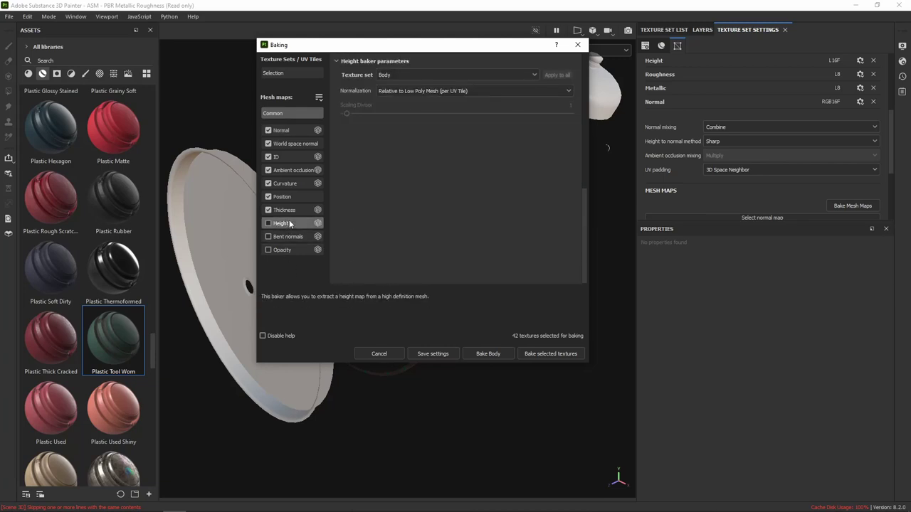
Tick the Height and Bent normals mesh maps, bringing the bake to 54 textures
click(268, 224)
click(285, 236)
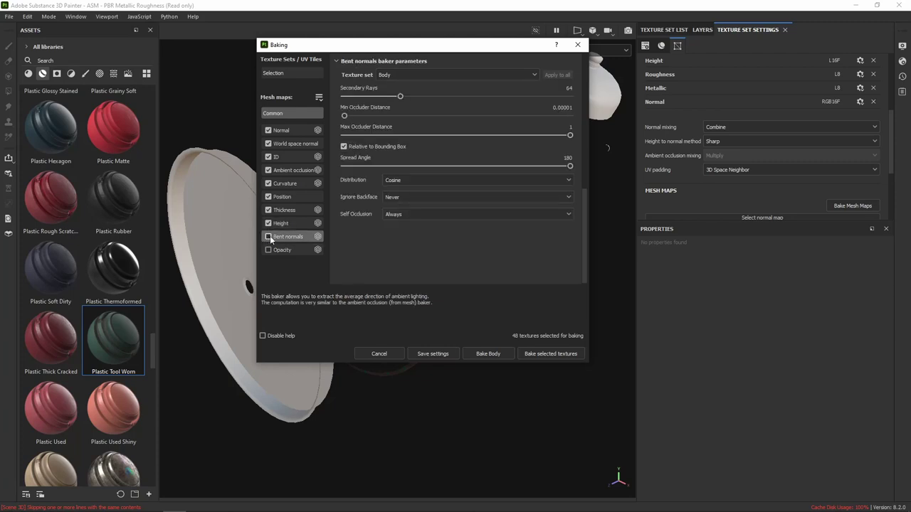
click(270, 235)
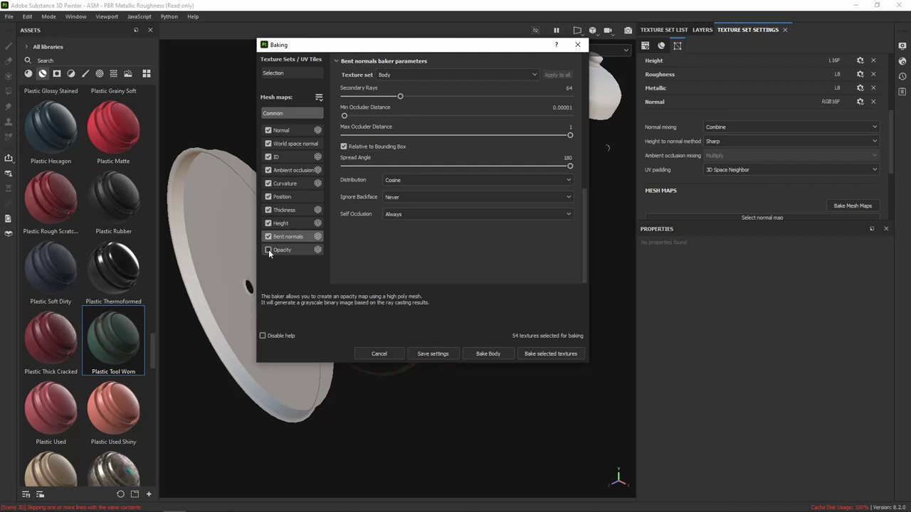
Add the Opacity map to the bake, then bake all 60 selected mesh map textures
click(268, 250)
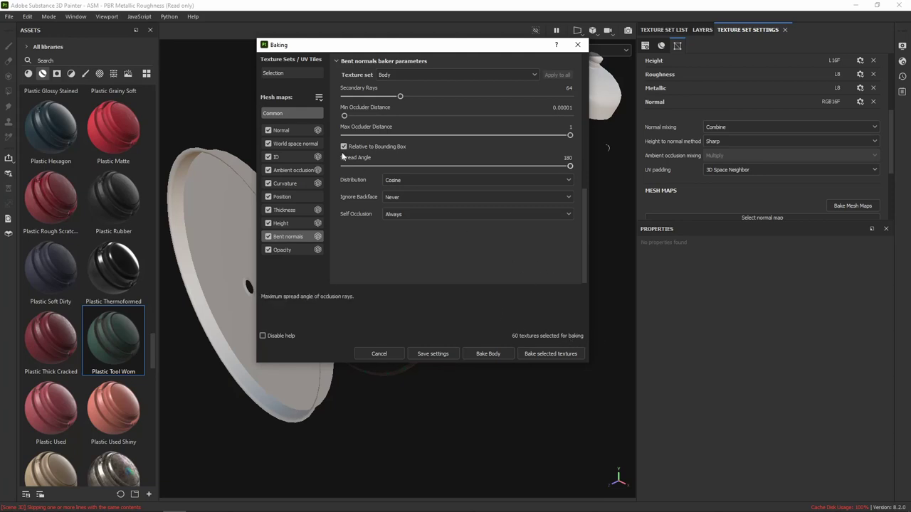
click(292, 113)
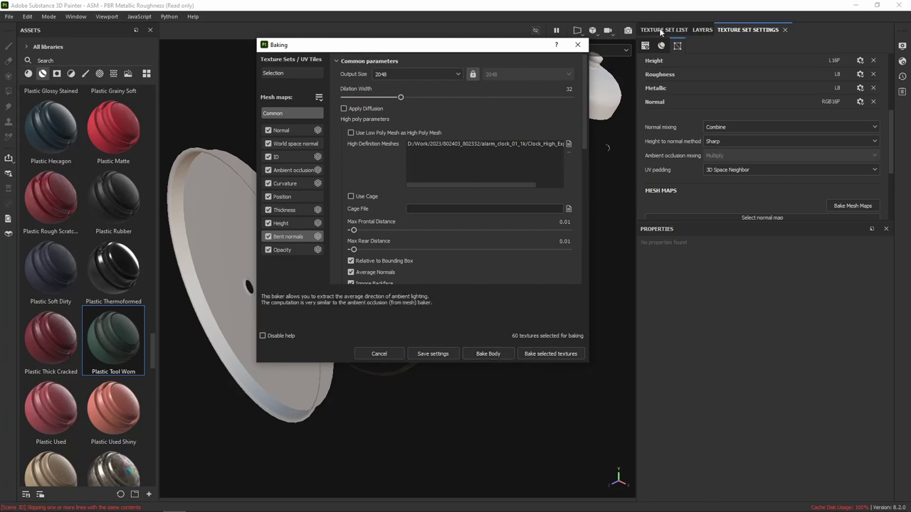
mouse_move(477, 47)
mouse_down()
mouse_move(703, 71)
mouse_move(751, 87)
mouse_up()
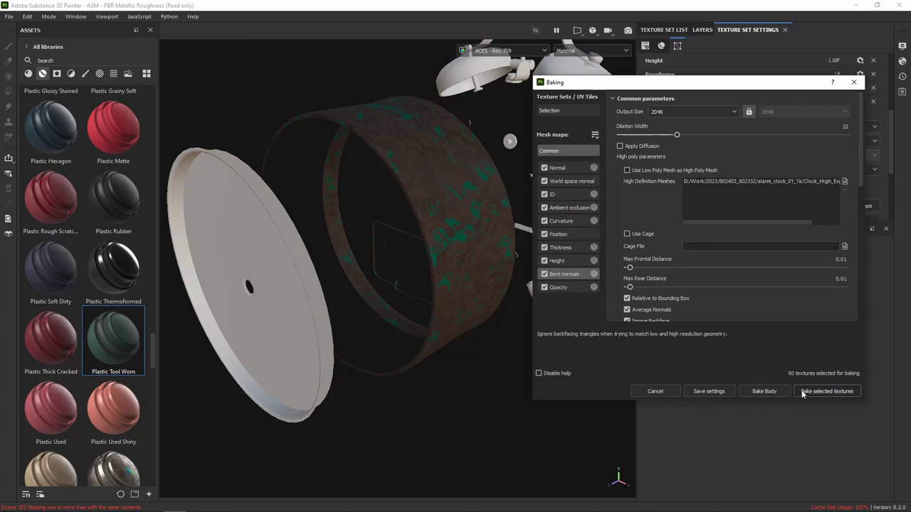
drag(651, 81, 482, 63)
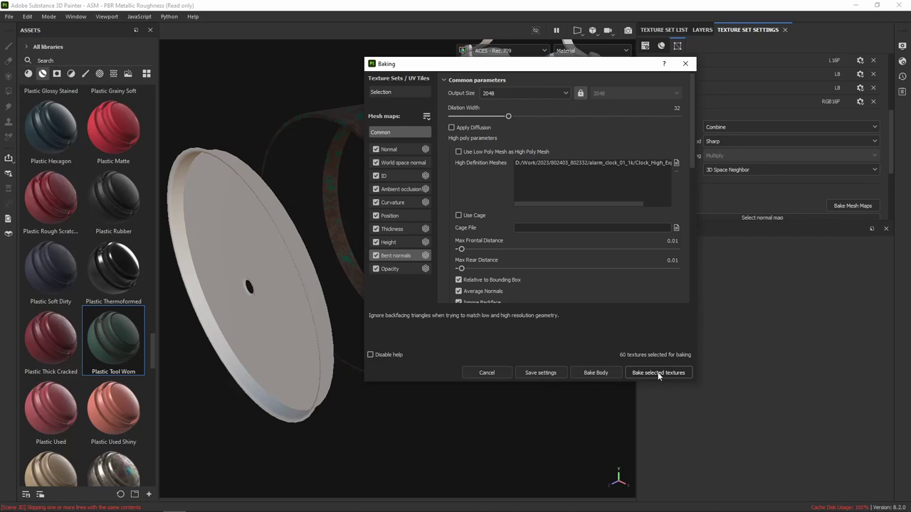
click(658, 375)
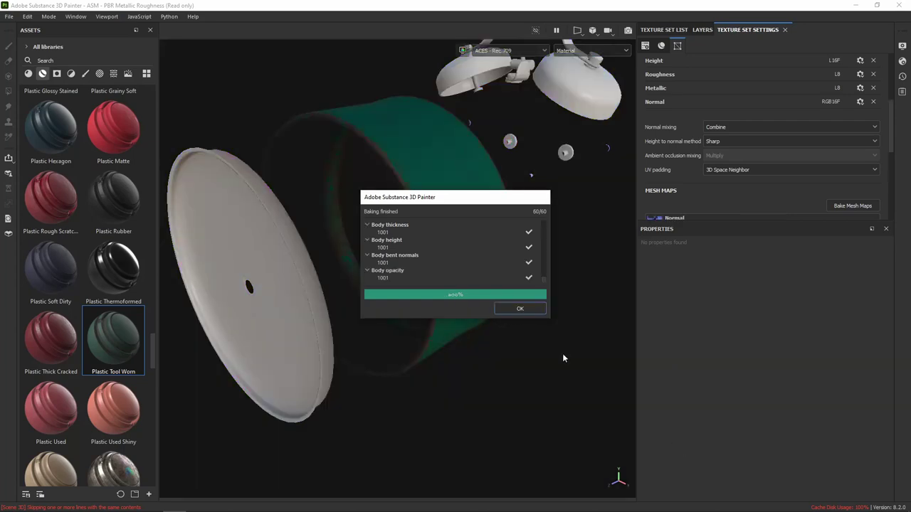
Dismiss the bake notice, orbit the clock, and scroll Texture Set Settings to Mesh Maps
click(533, 309)
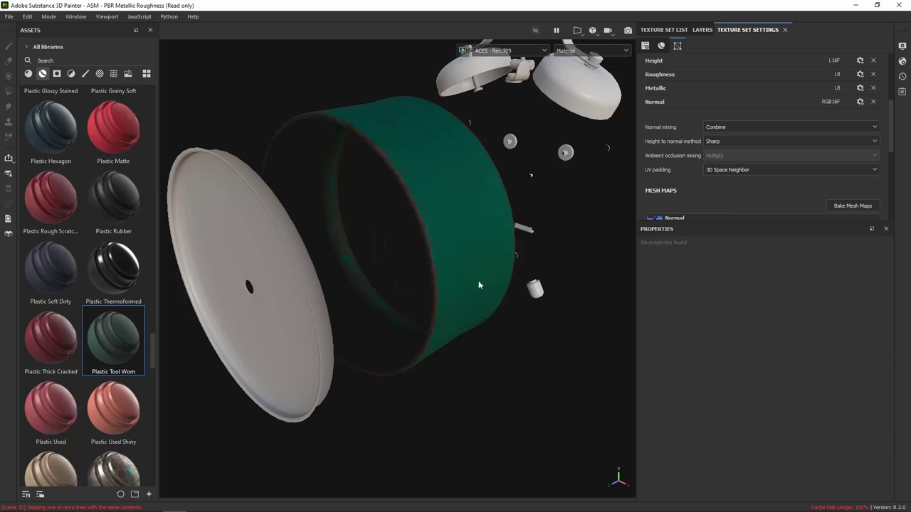
mouse_move(568, 283)
alt+mouse_down()
mouse_move(522, 224)
mouse_move(486, 241)
alt+mouse_up()
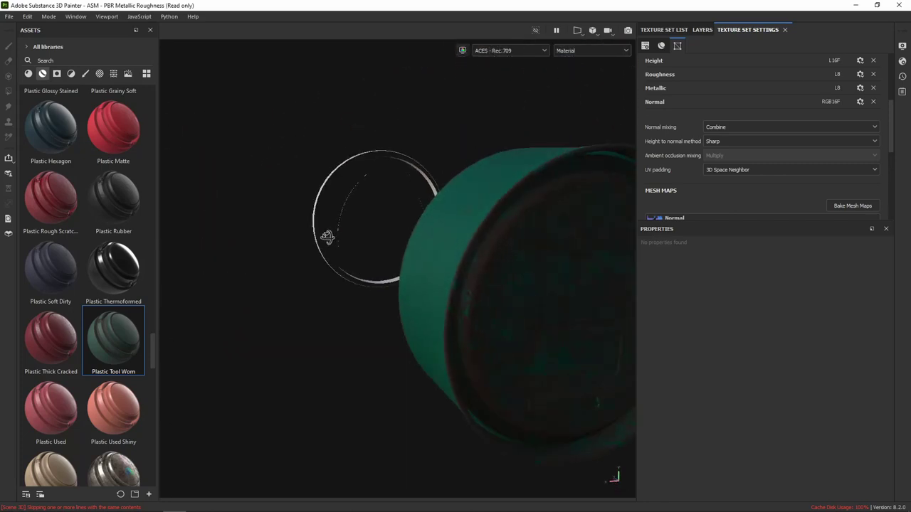
alt+drag(487, 241, 520, 247)
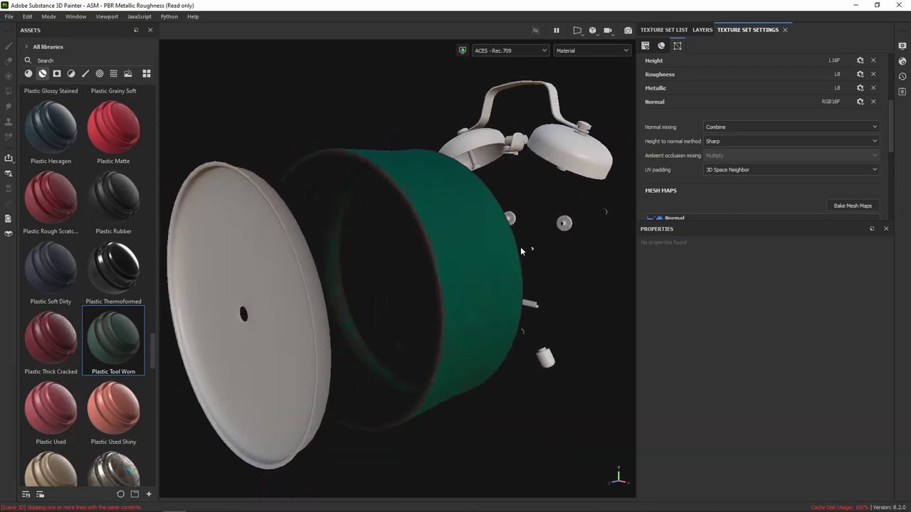
scroll(486, 269, up, 3)
scroll(769, 143, down, 2)
scroll(769, 143, down, 1)
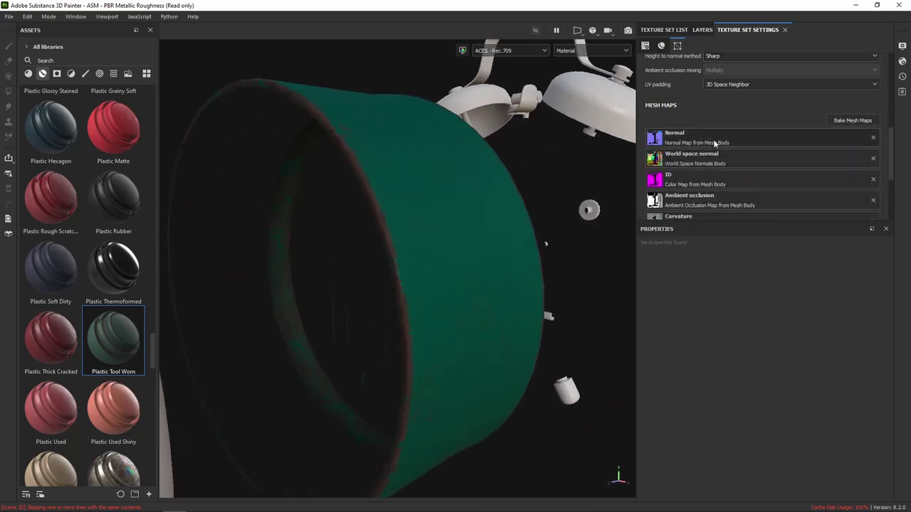
scroll(704, 135, down, 1)
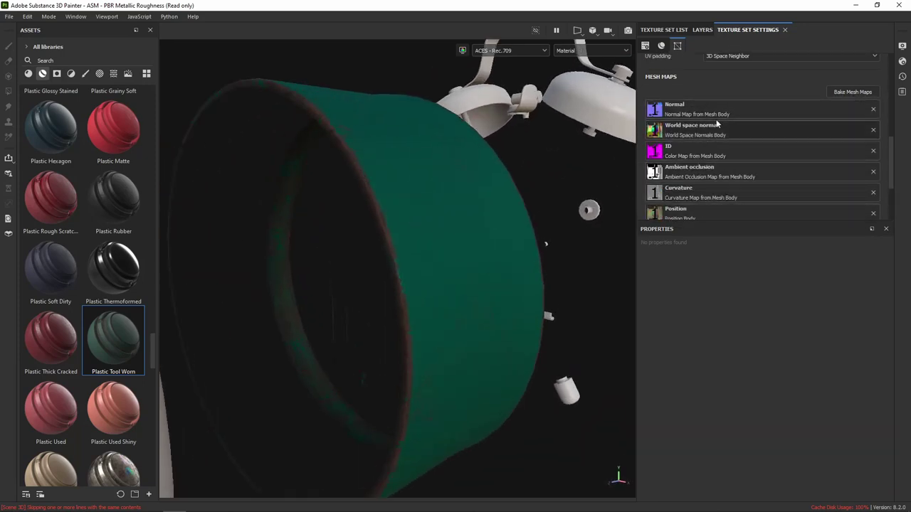
Filter the asset library to textures and scroll through the list
click(113, 74)
scroll(107, 199, down, 2)
scroll(107, 199, up, 5)
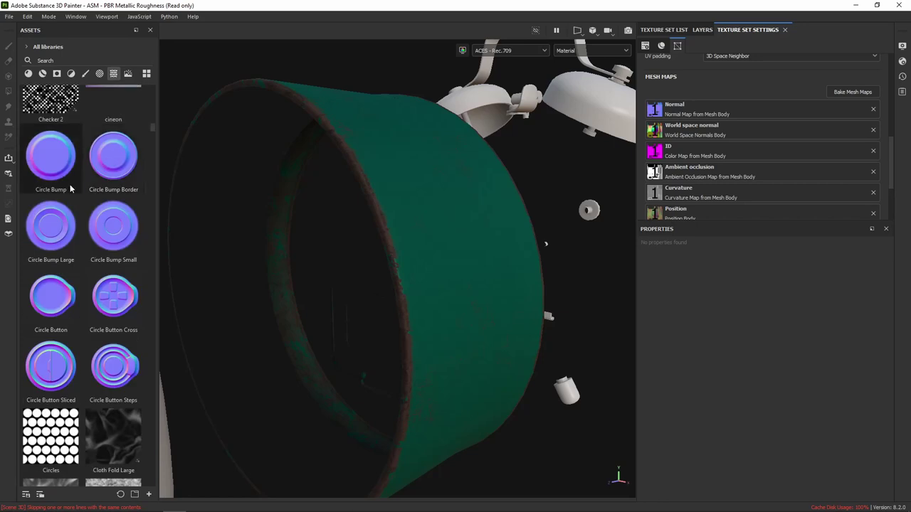
scroll(97, 188, down, 2)
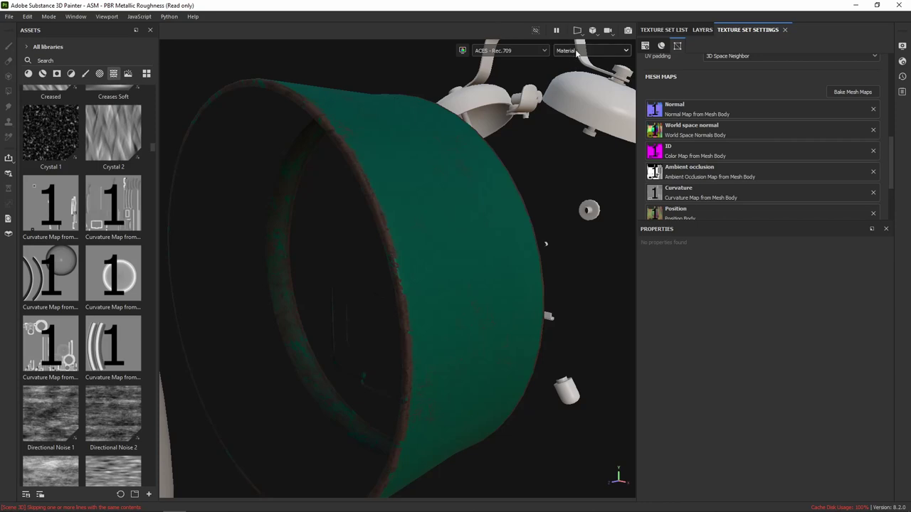
Display the baked Normal map on the exploded clock and orbit to view it
click(576, 52)
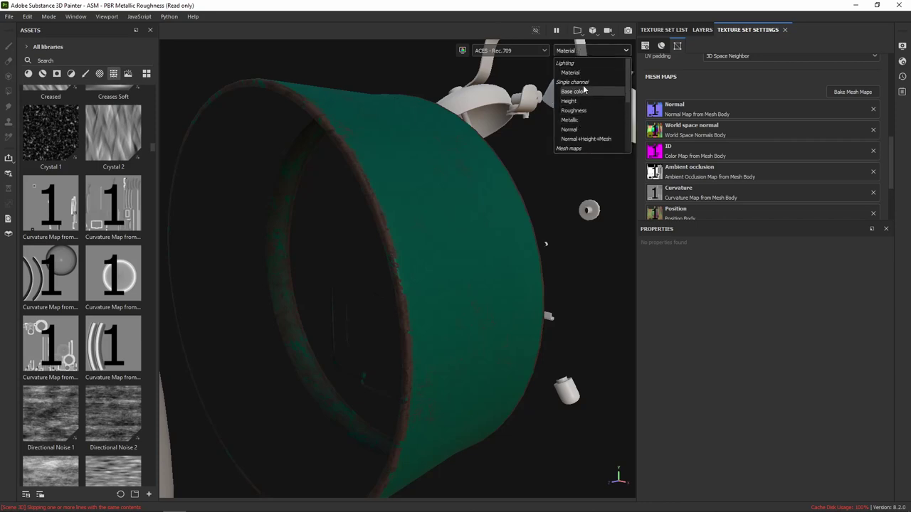
scroll(583, 91, down, 1)
scroll(583, 90, down, 1)
scroll(583, 89, down, 2)
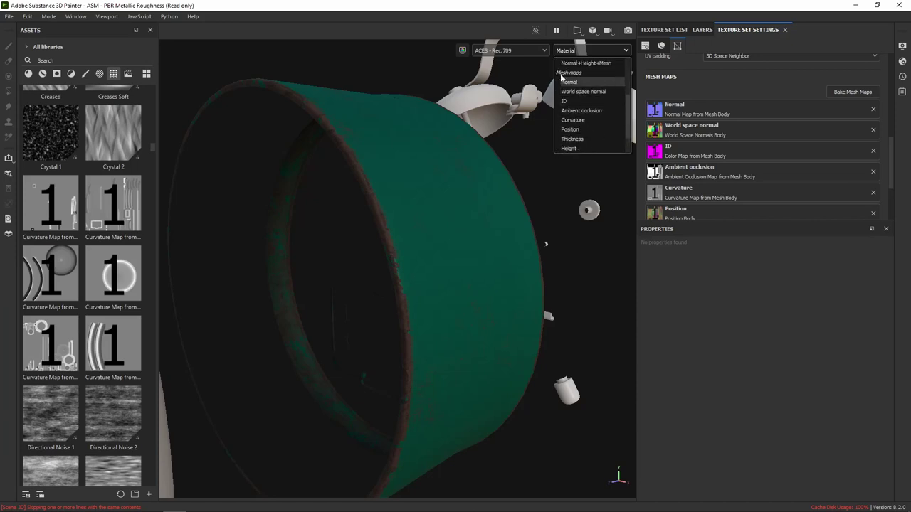
click(573, 82)
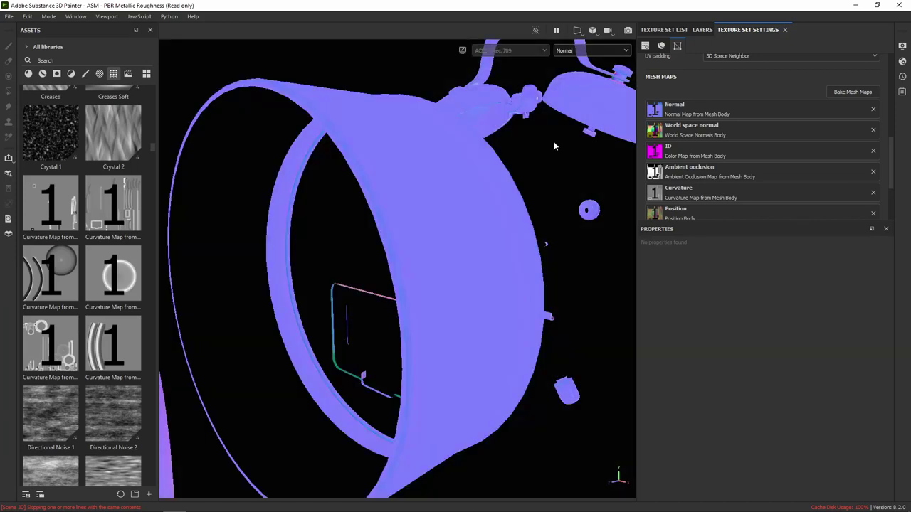
mouse_move(532, 173)
alt+mouse_down()
mouse_move(464, 228)
mouse_move(494, 189)
mouse_move(433, 190)
mouse_move(481, 179)
mouse_move(557, 208)
alt+mouse_up()
Step to the ID mesh map preview and orbit the clock parts end-on
scroll(557, 209, down, 2)
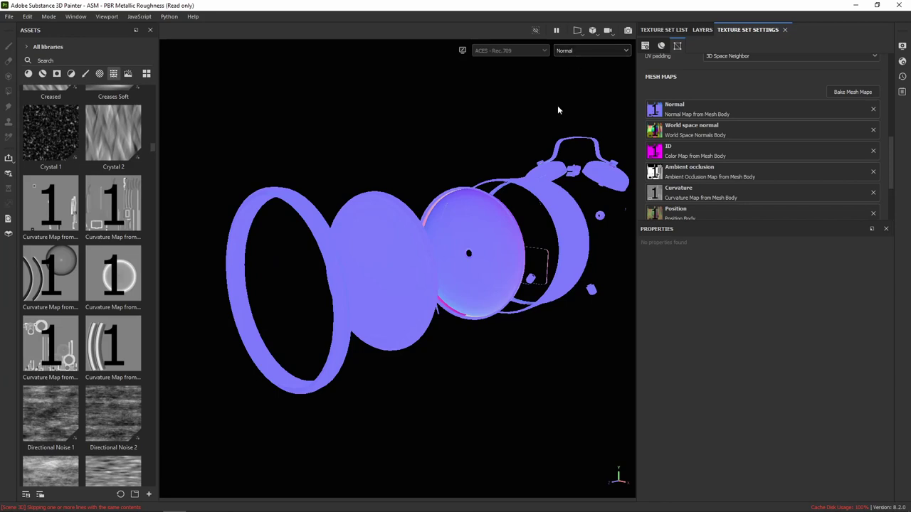
key(b)
key(b)
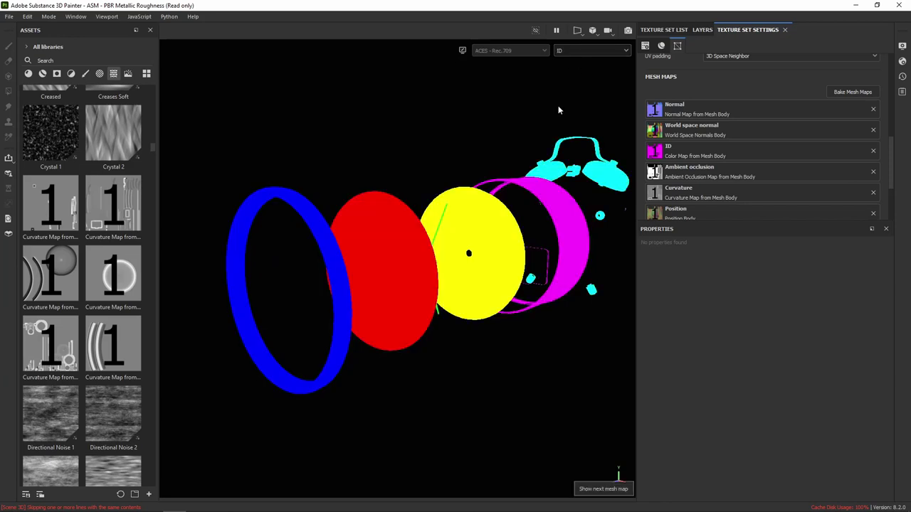
alt+drag(474, 146, 367, 165)
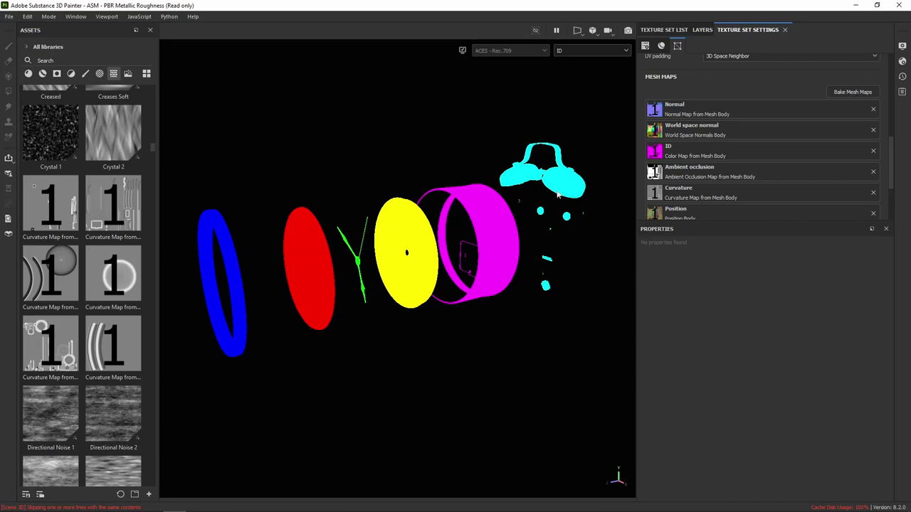
middle_drag(422, 182, 465, 143)
mouse_move(465, 143)
alt+mouse_down()
mouse_move(392, 163)
mouse_move(458, 179)
mouse_move(303, 155)
mouse_move(524, 160)
mouse_move(496, 162)
alt+mouse_up()
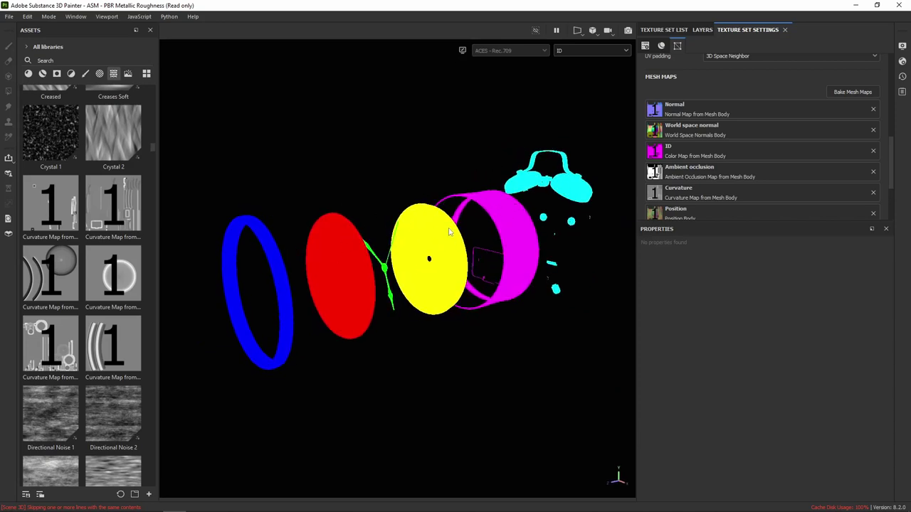
Cycle the preview through Ambient occlusion, Curvature, Position, Thickness, Height and Bent normals
key(b)
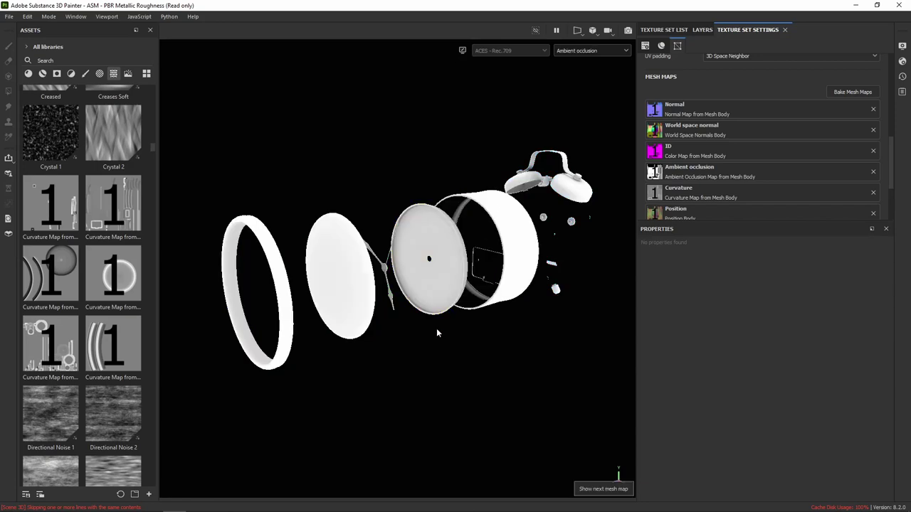
alt+drag(385, 375, 347, 384)
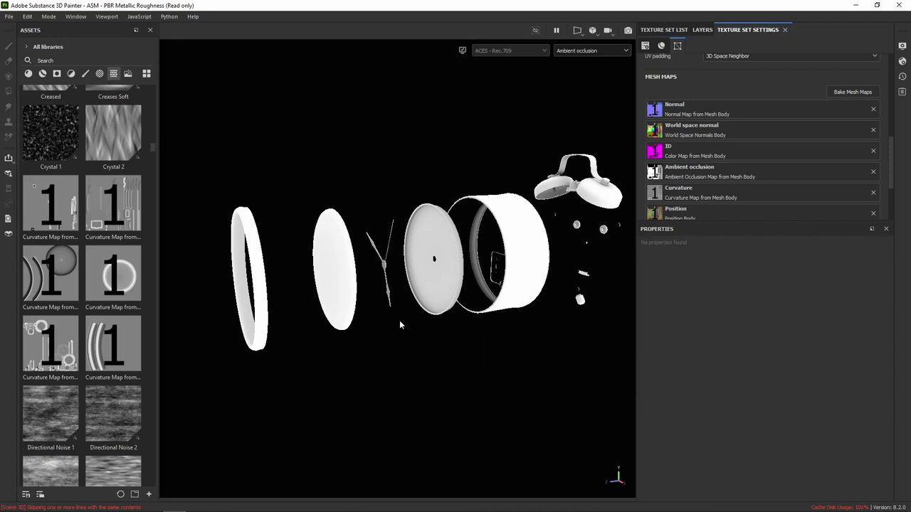
key(b)
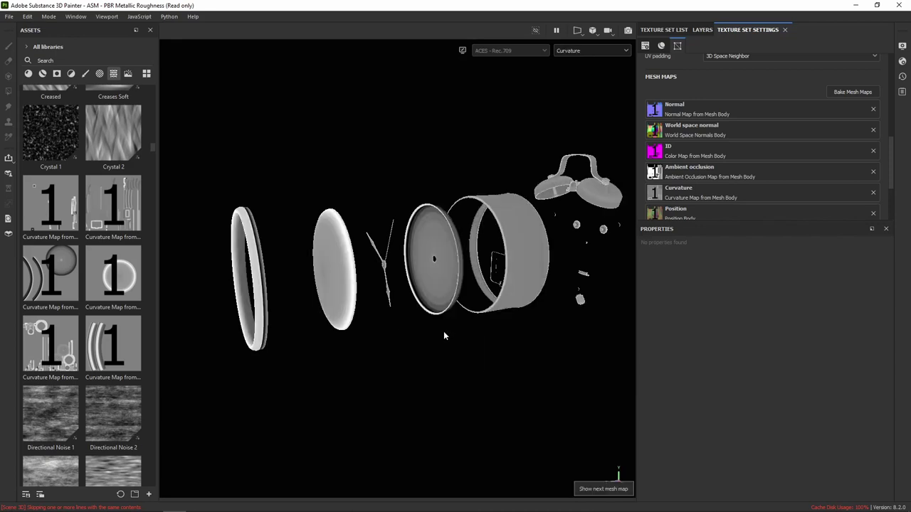
key(b)
key(b)
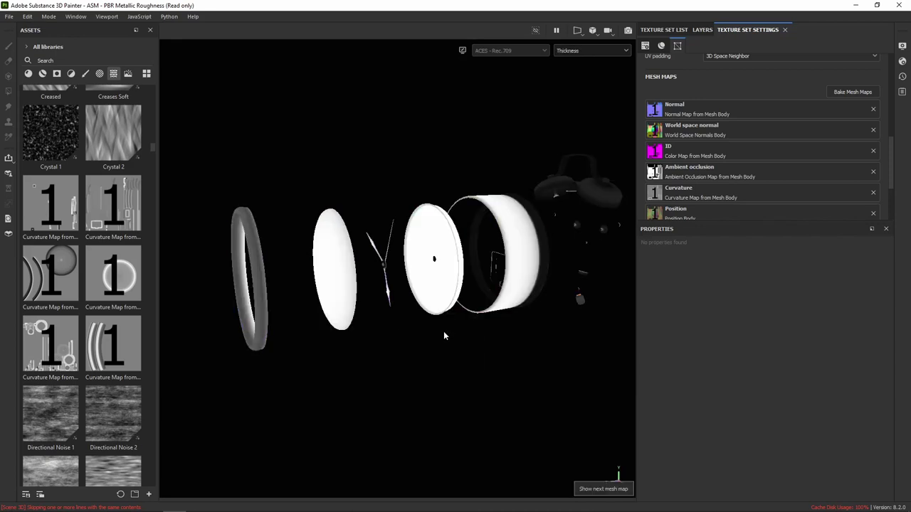
key(b)
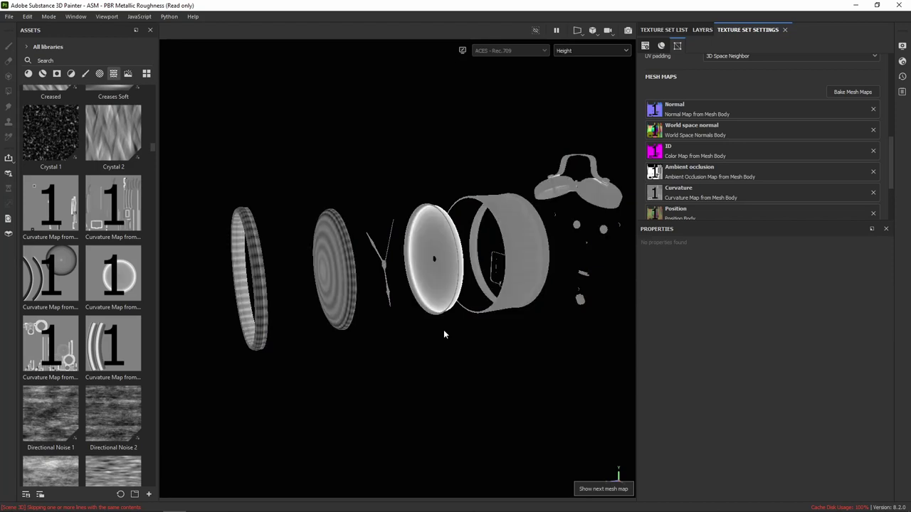
key(b)
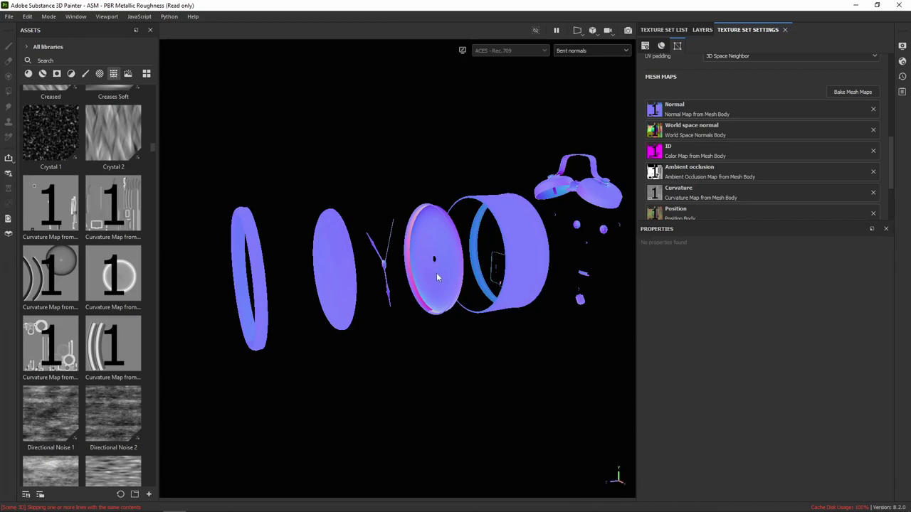
key(b)
key(b)
key(b)
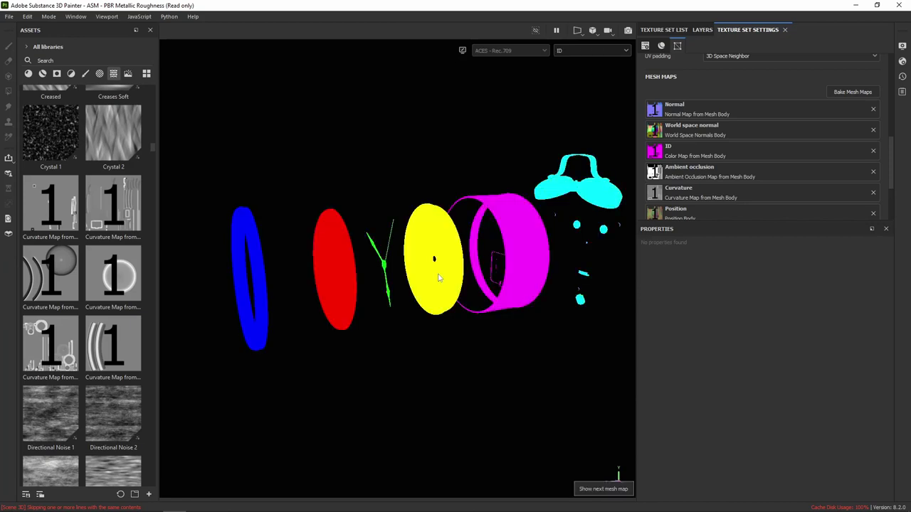
key(b)
key(b)
key(b)
key(b)
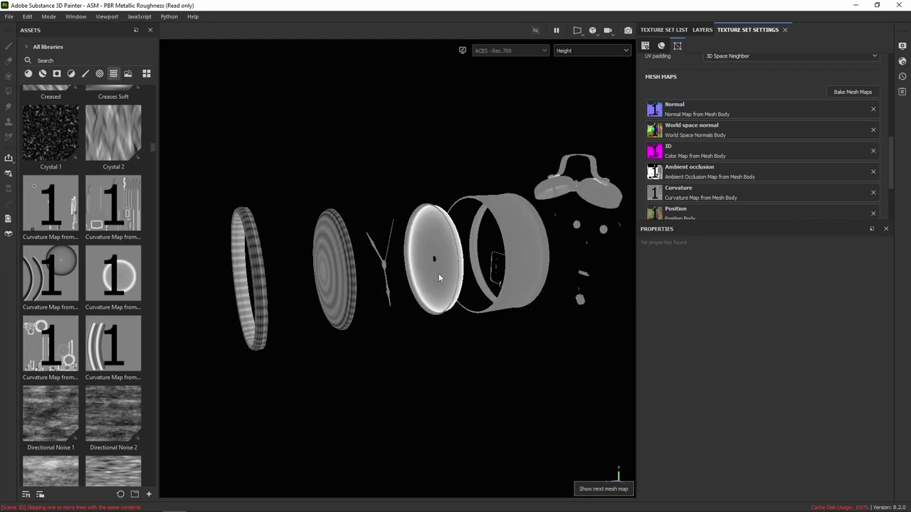
Zoom around, then return to the full Material view of the green drum
scroll(399, 306, up, 2)
scroll(399, 306, up, 2)
scroll(399, 306, up, 2)
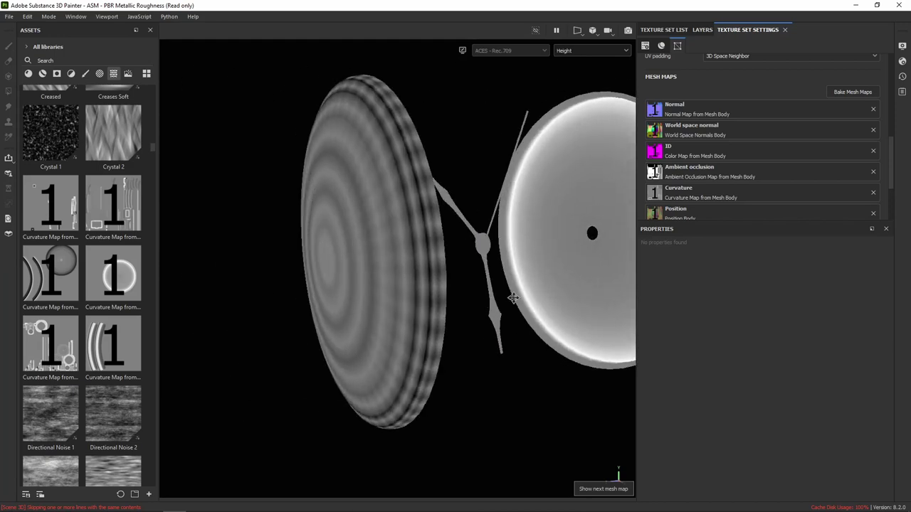
scroll(424, 311, up, 2)
scroll(424, 311, down, 2)
scroll(427, 312, down, 2)
scroll(426, 313, down, 2)
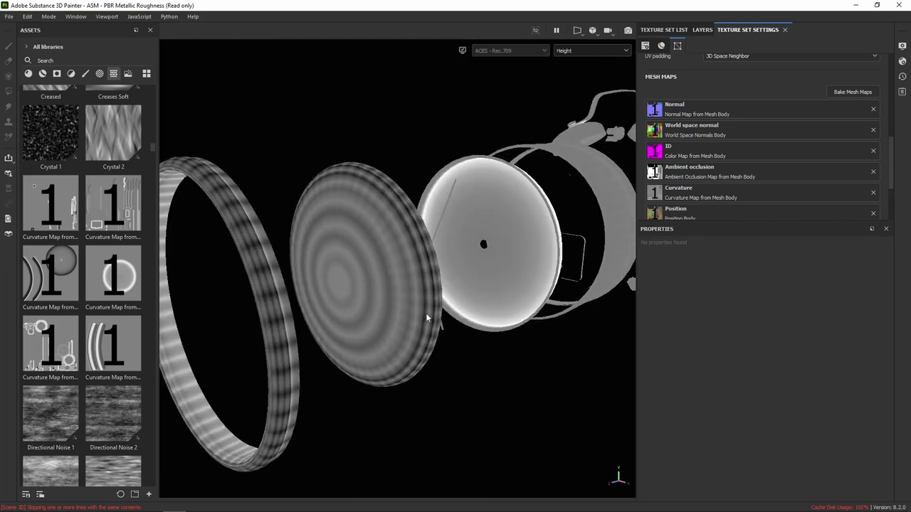
scroll(425, 313, down, 2)
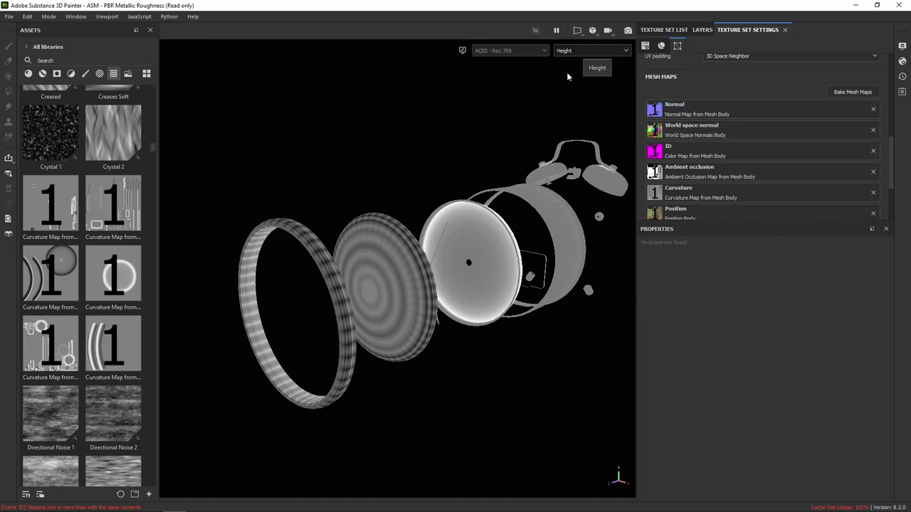
key(m)
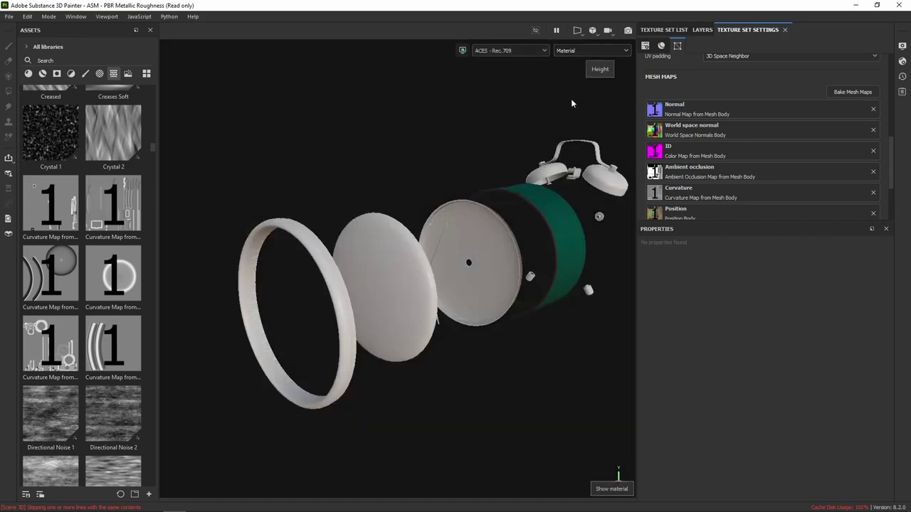
mouse_move(504, 128)
alt+mouse_down()
mouse_move(399, 238)
mouse_move(469, 197)
mouse_move(417, 148)
mouse_move(292, 197)
mouse_move(453, 225)
mouse_move(264, 201)
mouse_move(304, 146)
mouse_move(303, 184)
mouse_move(411, 254)
alt+mouse_up()
scroll(406, 233, up, 3)
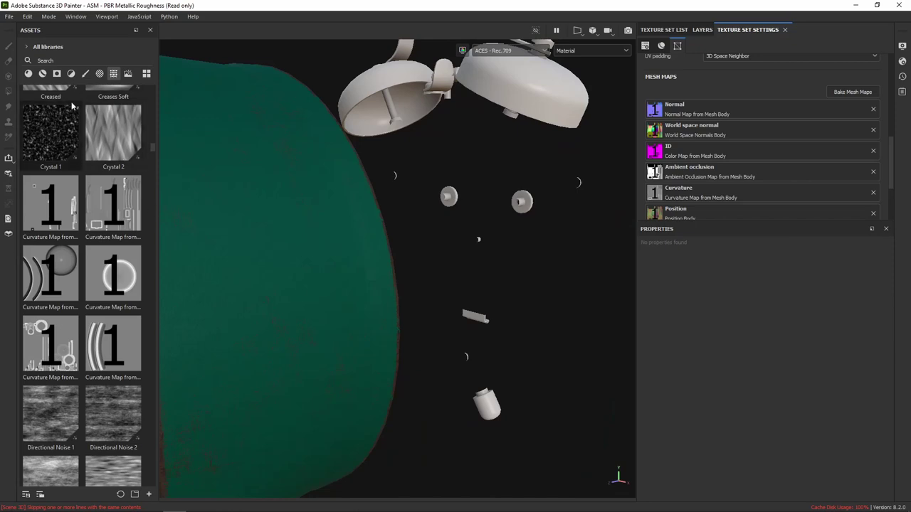
Filter the asset library to smart materials and scroll to the Steel entries
click(29, 73)
click(43, 73)
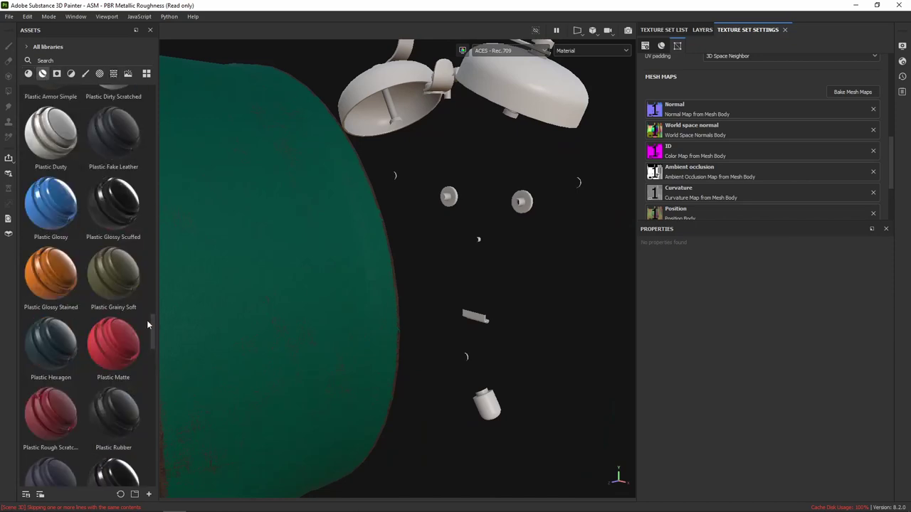
scroll(113, 229, down, 5)
scroll(114, 229, down, 5)
scroll(114, 228, down, 5)
scroll(125, 270, down, 3)
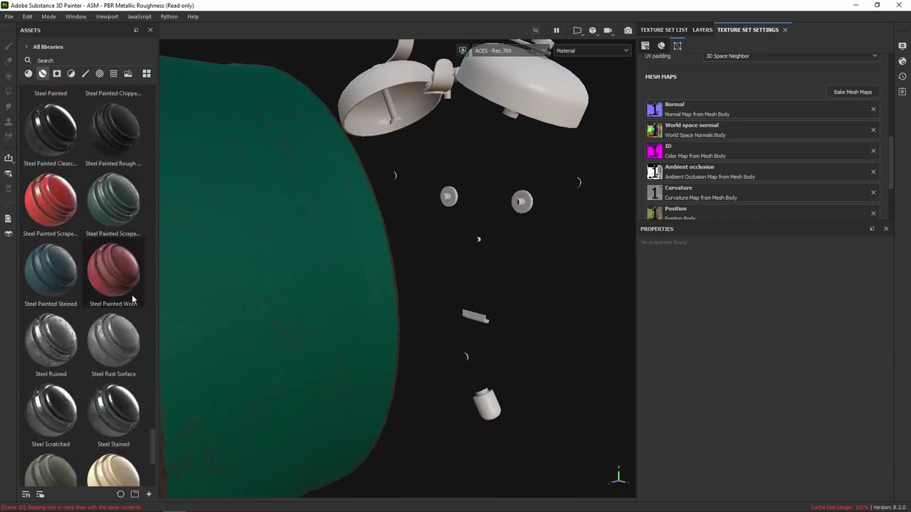
scroll(129, 292, down, 3)
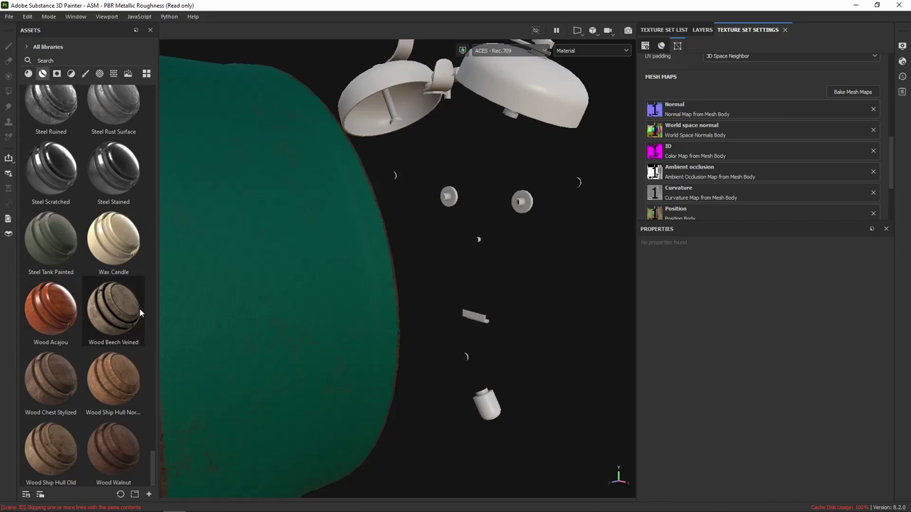
scroll(126, 299, up, 3)
scroll(117, 263, up, 2)
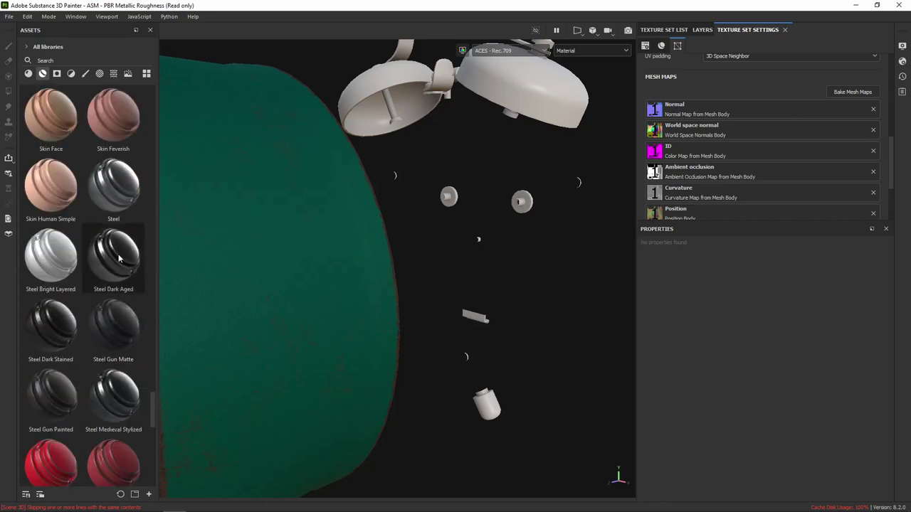
Drag the red smart material onto the clock drum and check it
mouse_move(125, 459)
mouse_down()
mouse_move(271, 324)
mouse_move(502, 261)
mouse_up()
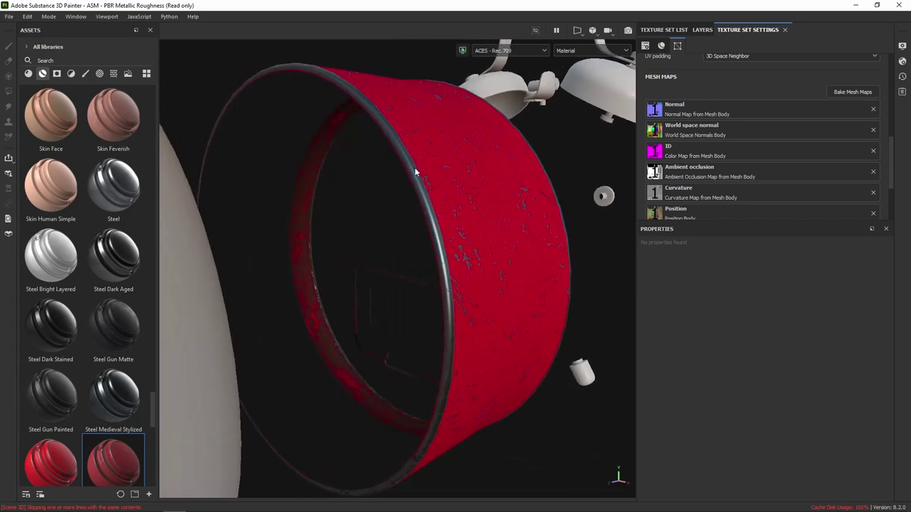
mouse_move(414, 167)
alt+mouse_down()
mouse_move(414, 221)
mouse_move(382, 235)
mouse_move(394, 171)
alt+mouse_up()
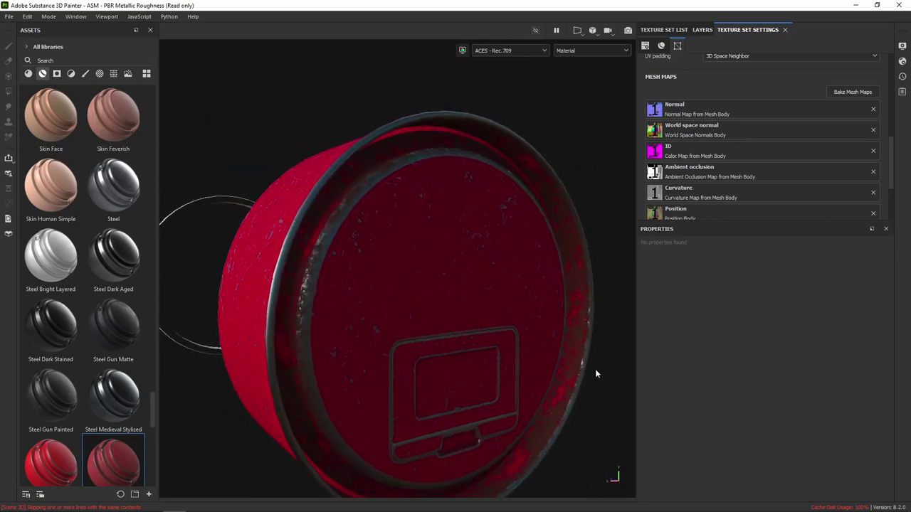
mouse_move(331, 335)
alt+mouse_down()
mouse_move(303, 343)
mouse_move(409, 296)
mouse_move(543, 333)
mouse_move(520, 266)
mouse_move(401, 308)
mouse_move(529, 253)
mouse_move(539, 285)
mouse_move(518, 244)
mouse_move(297, 302)
alt+mouse_up()
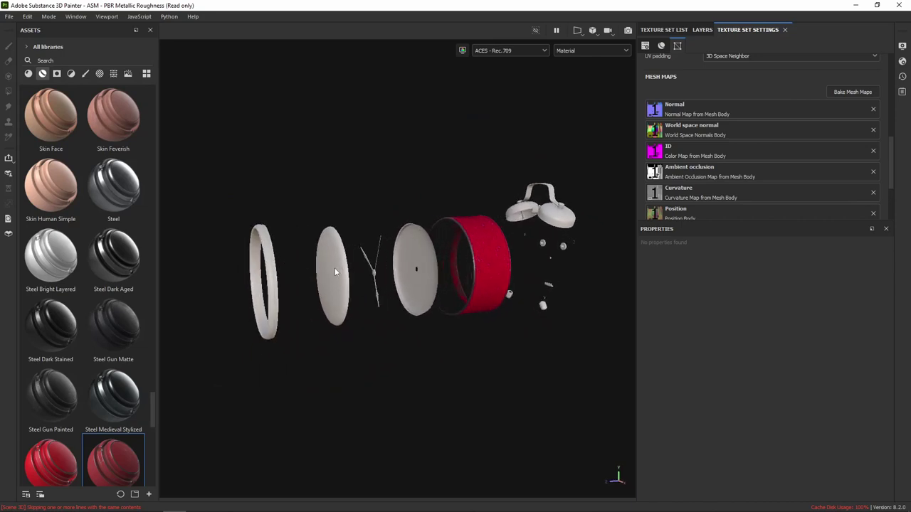
Orbit and zoom around the exploded clock to inspect the red drum and bells
alt+drag(567, 249, 518, 245)
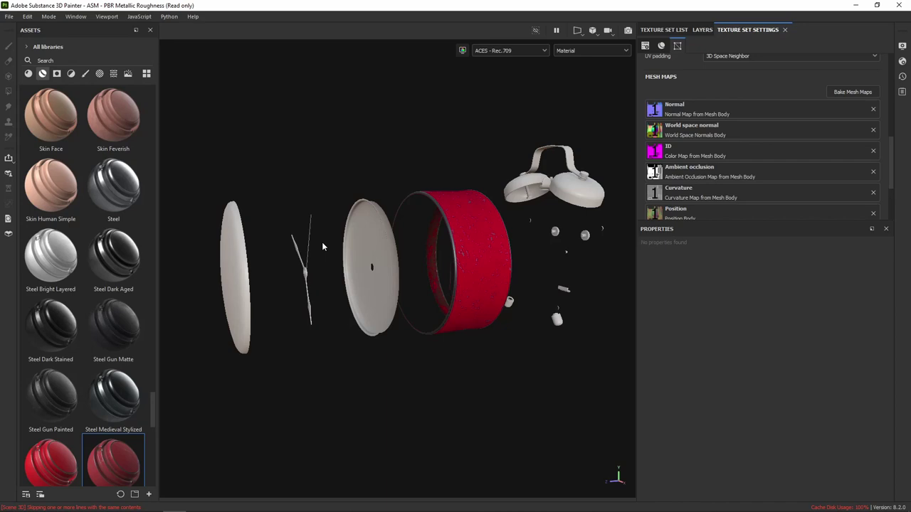
scroll(331, 242, up, 3)
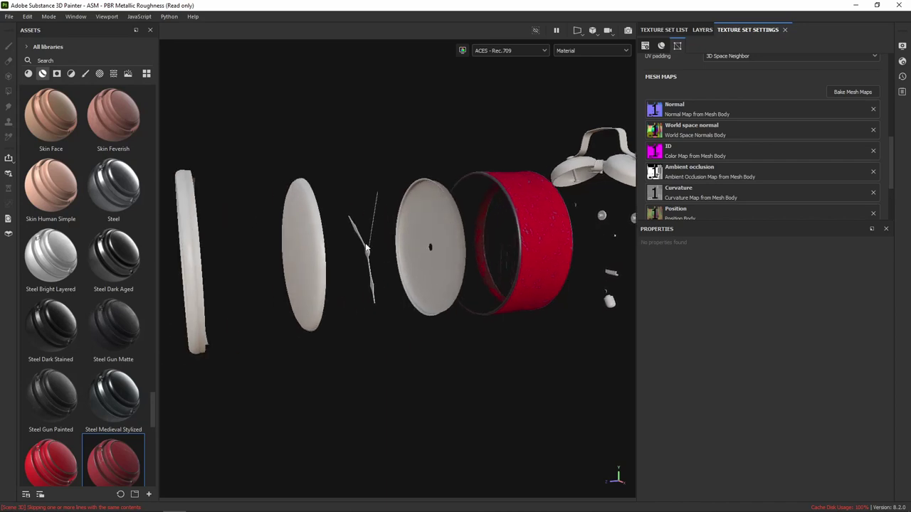
mouse_move(366, 246)
alt+mouse_down()
mouse_move(331, 266)
mouse_move(402, 230)
mouse_move(458, 256)
mouse_move(493, 218)
alt+mouse_up()
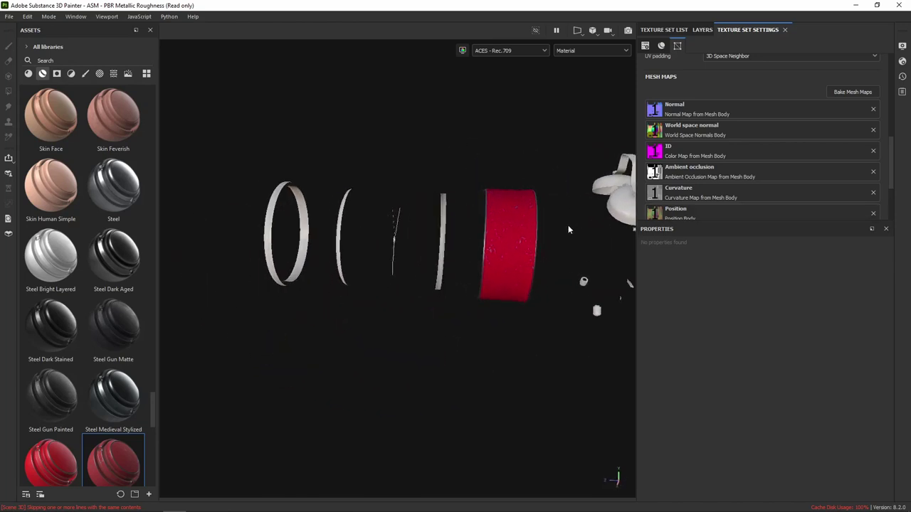
alt+drag(568, 225, 309, 124)
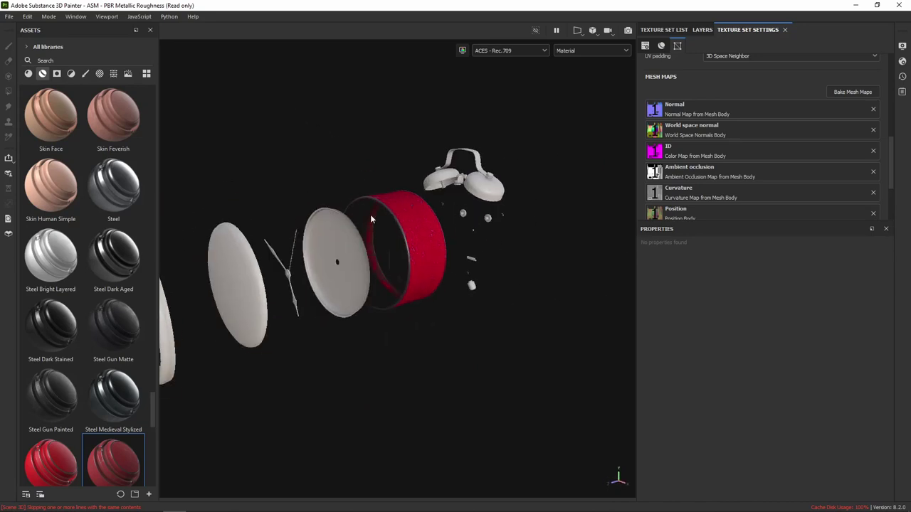
mouse_move(370, 218)
alt+mouse_down()
mouse_move(451, 178)
mouse_move(475, 149)
alt+mouse_up()
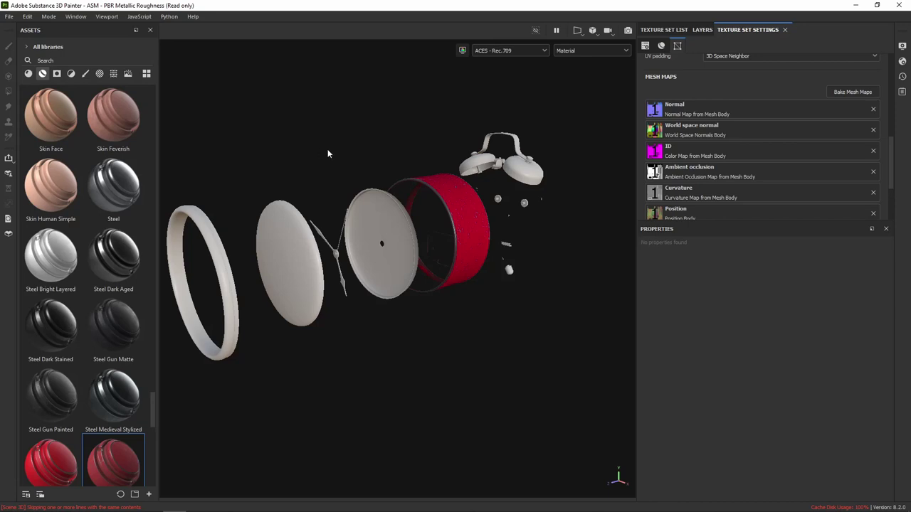
Swap the project mesh to Clock_LOW_Original.obj in Edit > Project Configuration
click(8, 17)
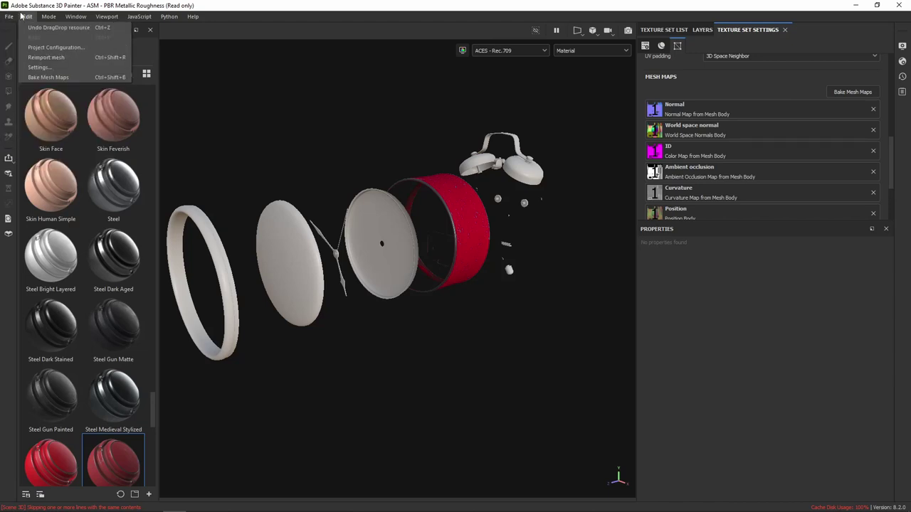
click(60, 50)
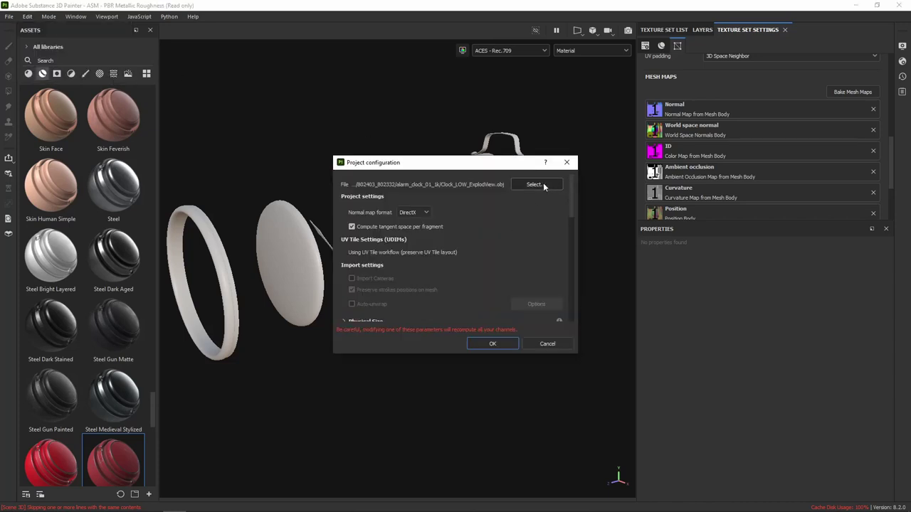
click(545, 185)
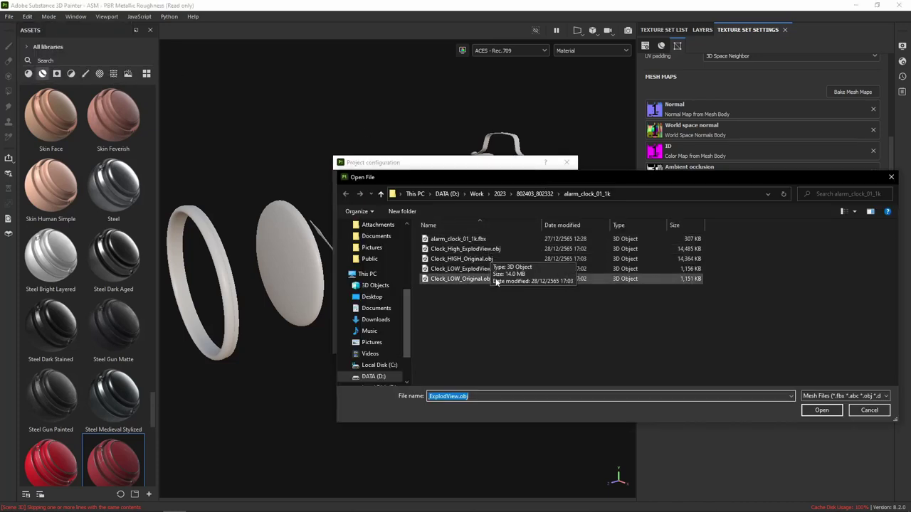
click(490, 280)
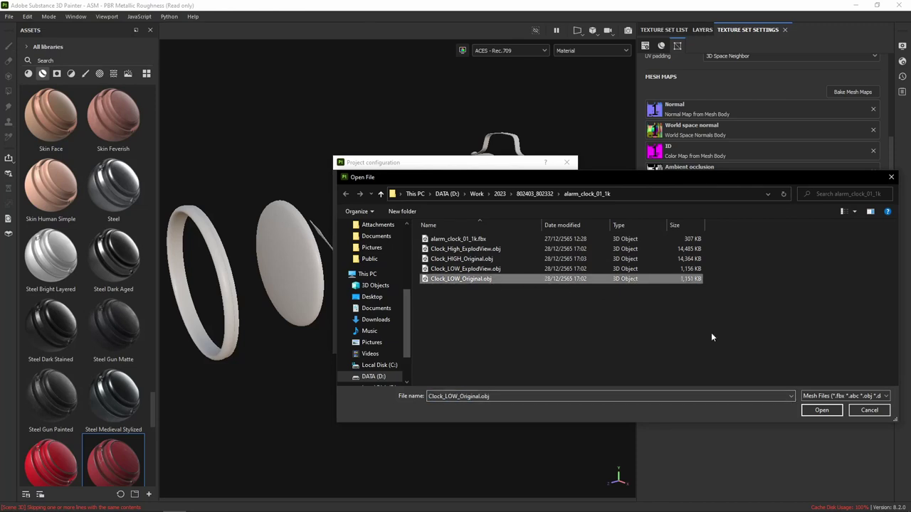
click(822, 410)
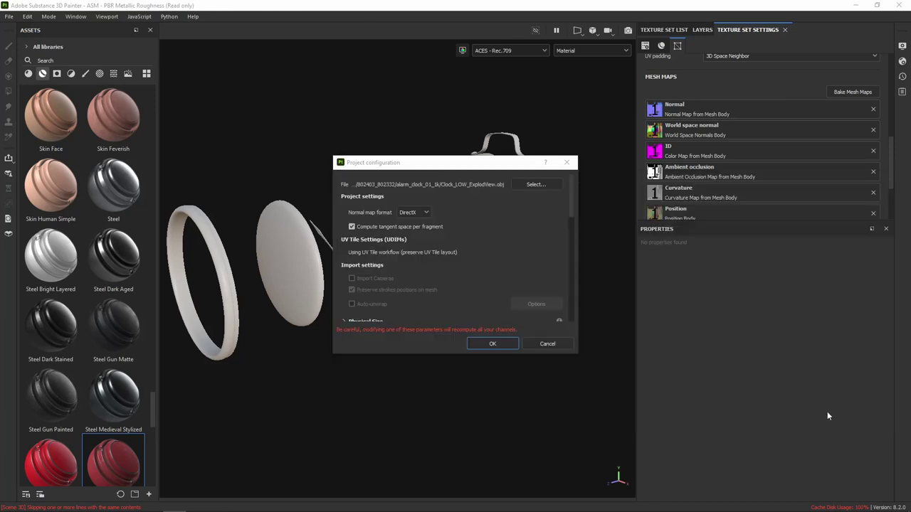
click(493, 344)
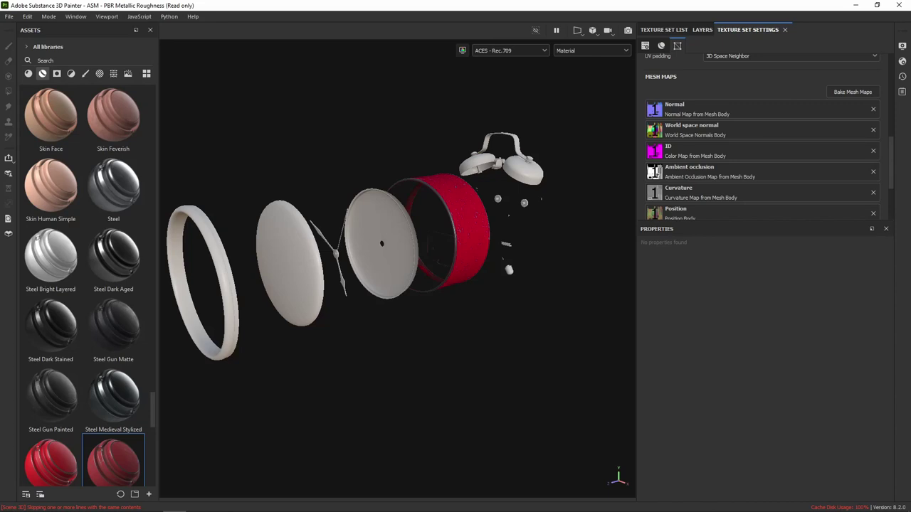
scroll(382, 240, up, 3)
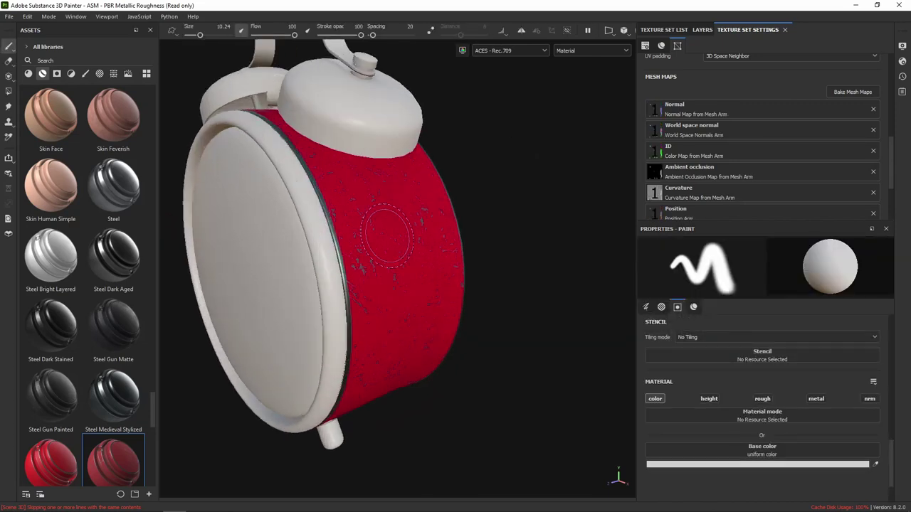
mouse_move(382, 240)
alt+mouse_down()
mouse_move(322, 216)
mouse_move(313, 244)
mouse_move(471, 261)
alt+mouse_up()
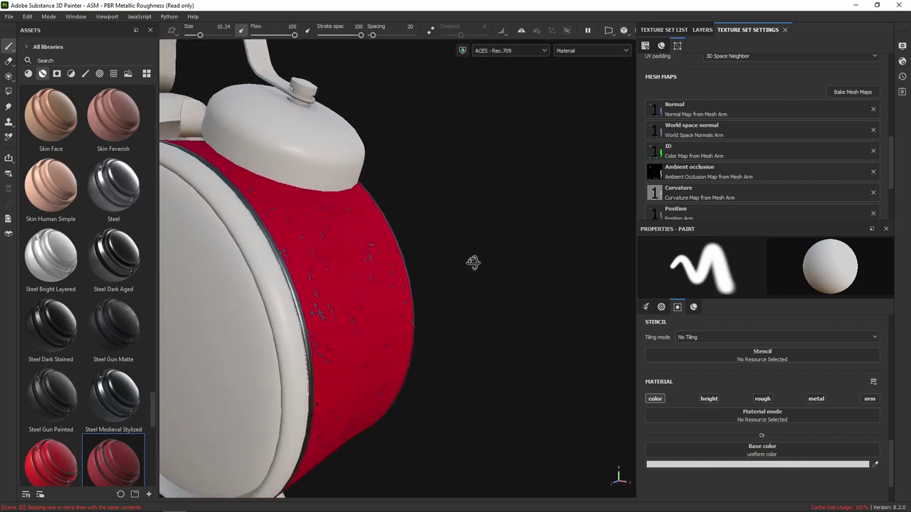
scroll(427, 270, down, 3)
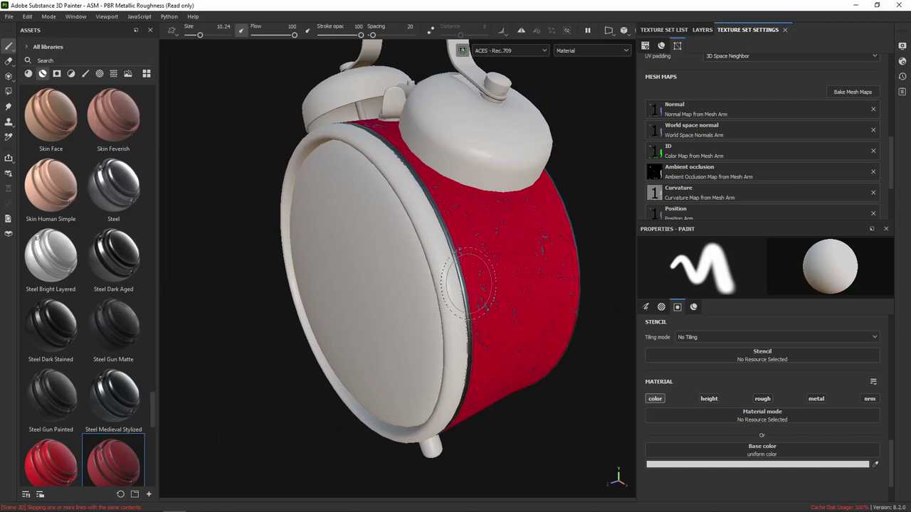
scroll(512, 274, down, 3)
mouse_move(519, 270)
alt+mouse_down()
mouse_move(490, 238)
mouse_move(372, 230)
mouse_move(442, 238)
alt+mouse_up()
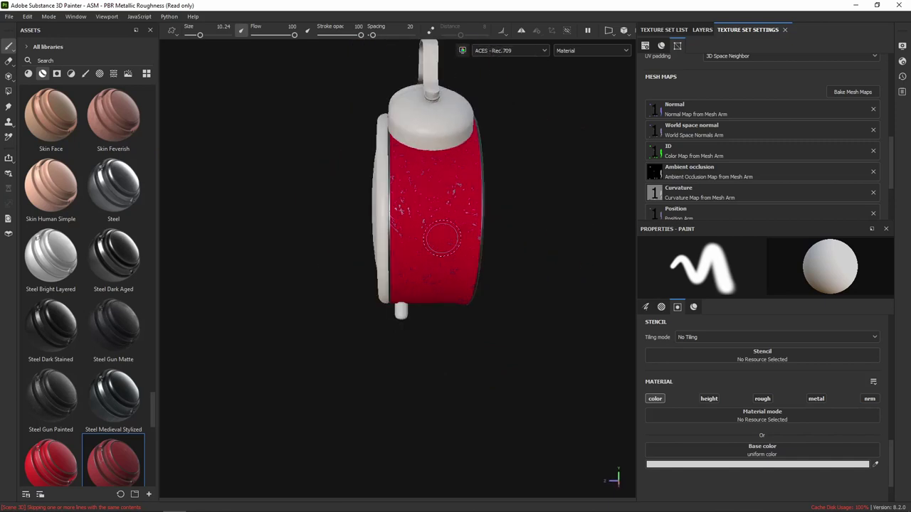
scroll(725, 124, down, 2)
scroll(726, 124, down, 1)
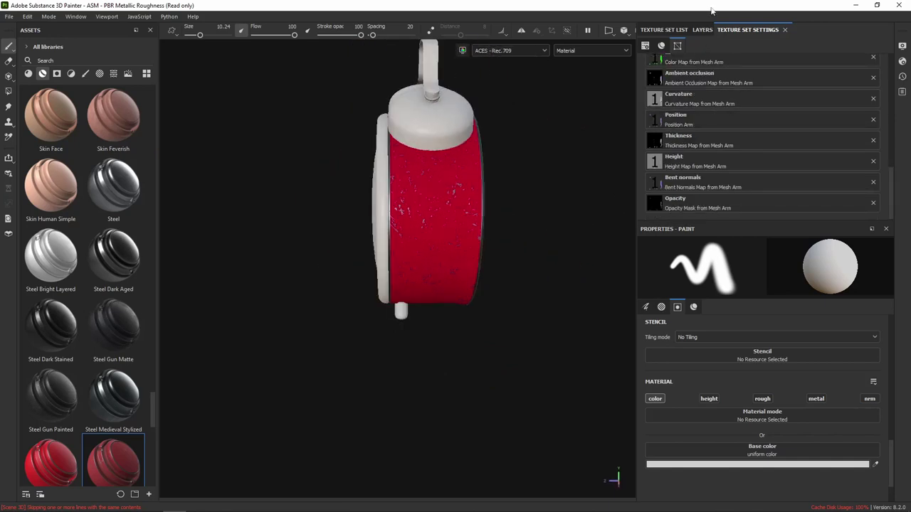
scroll(730, 138, up, 3)
scroll(728, 109, up, 2)
scroll(736, 132, down, 5)
mouse_move(562, 193)
alt+mouse_down()
mouse_move(476, 248)
mouse_move(565, 249)
mouse_move(489, 249)
mouse_move(571, 211)
mouse_move(353, 187)
mouse_move(596, 203)
mouse_move(491, 208)
mouse_move(522, 227)
mouse_move(544, 222)
alt+mouse_up()
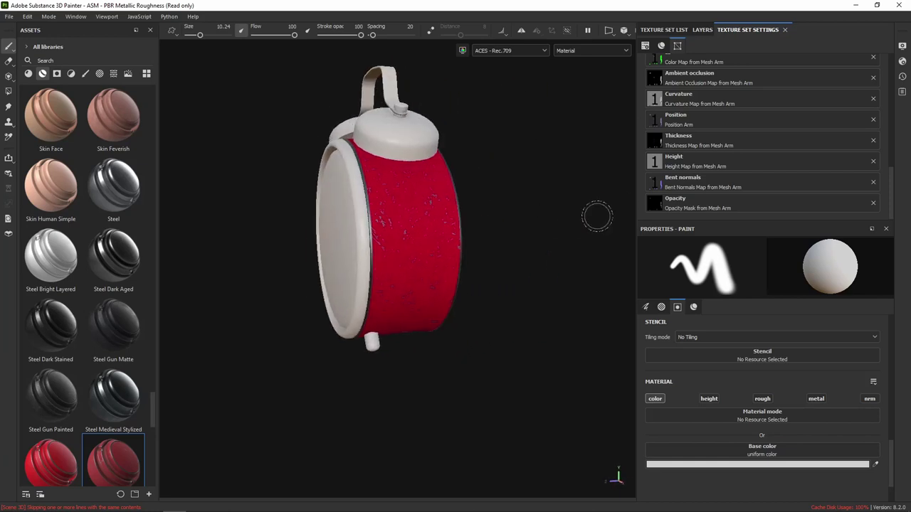
mouse_move(514, 175)
alt+mouse_down()
mouse_move(507, 167)
mouse_move(514, 234)
alt+mouse_up()
alt+middle_drag(432, 183, 476, 154)
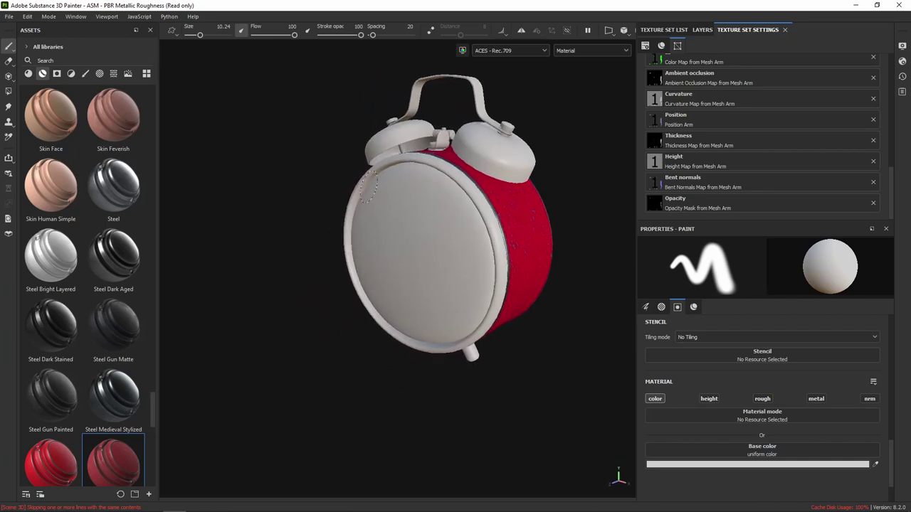
mouse_move(457, 193)
alt+mouse_down()
mouse_move(437, 199)
mouse_move(435, 224)
alt+mouse_up()
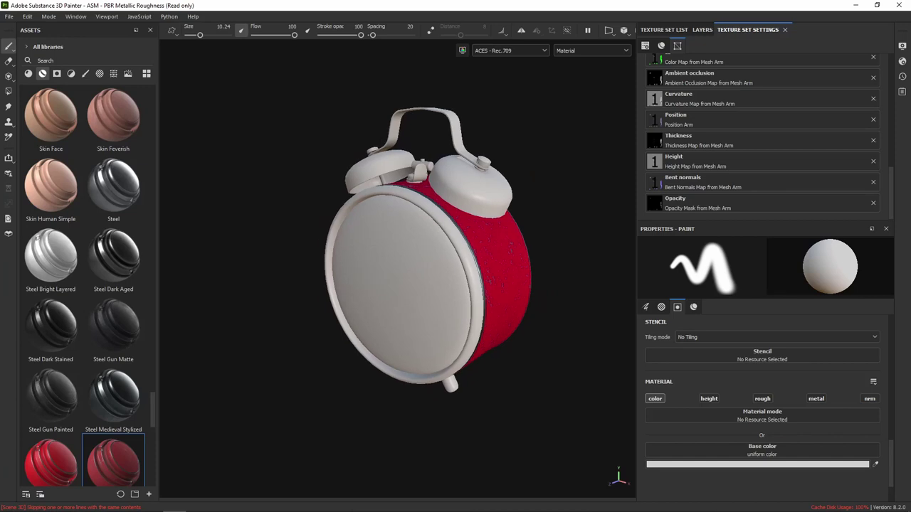